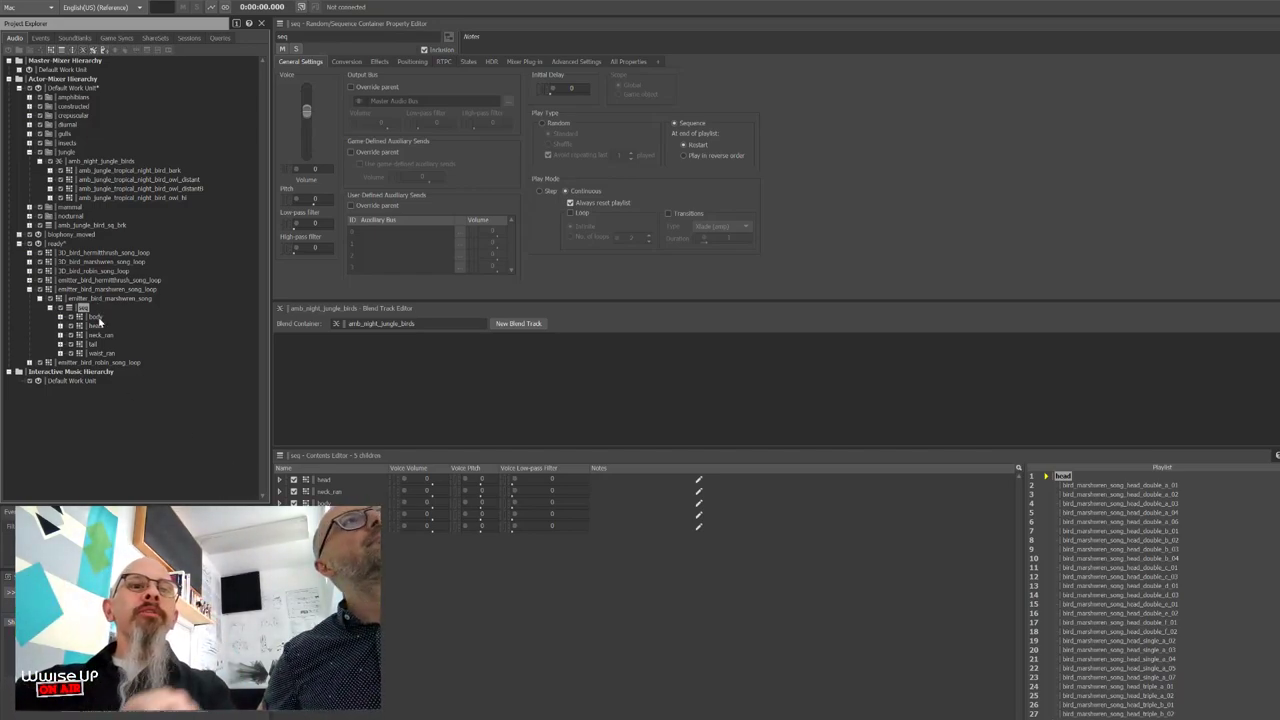
# - Audition the seq container inside emitter_bird_marshwren_song
pyautogui.press('space')
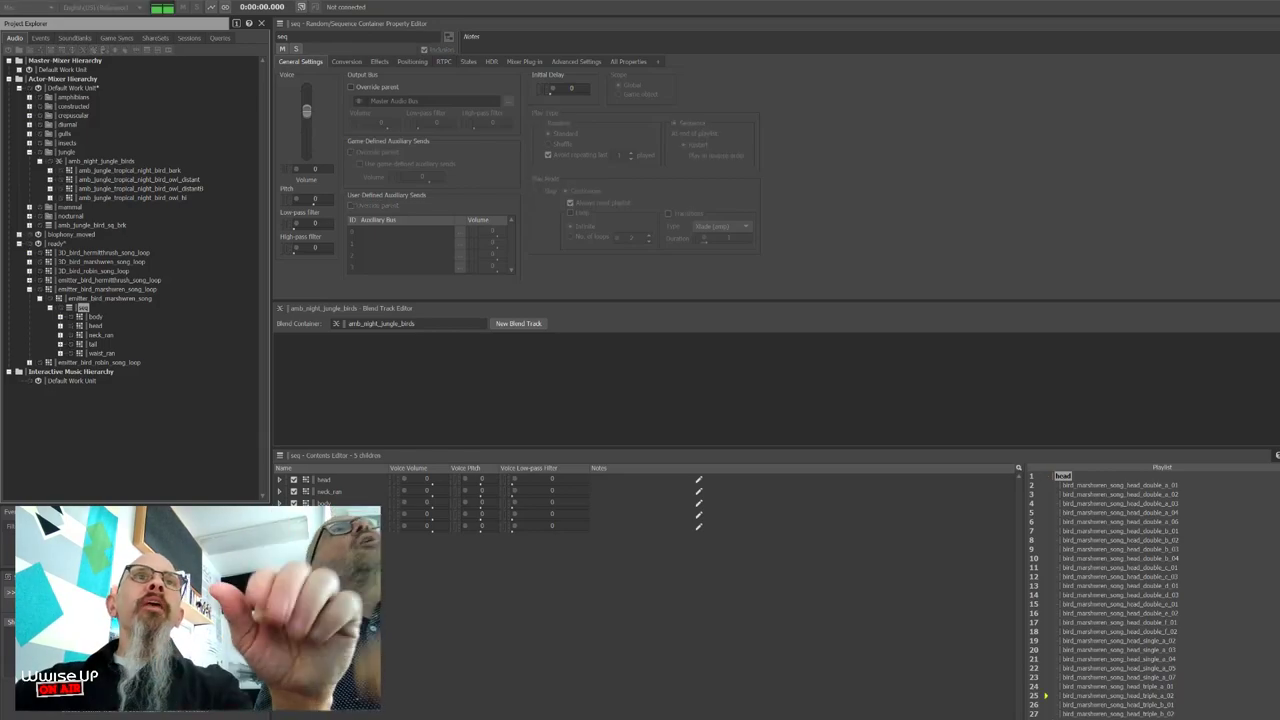
pyautogui.press('space')
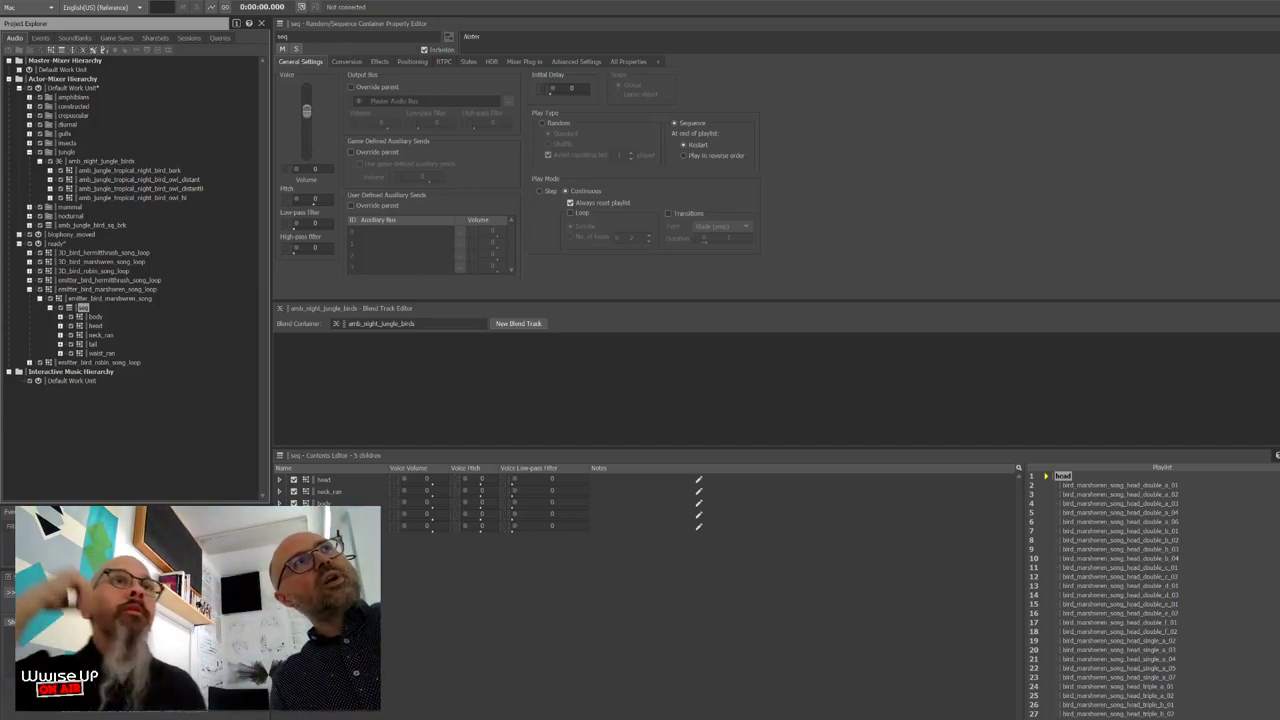
# - Show the waveform of bird_marshwren_song_body_b_05 in an enlarged Source Editor and audition the sound
pyautogui.click(60, 317)
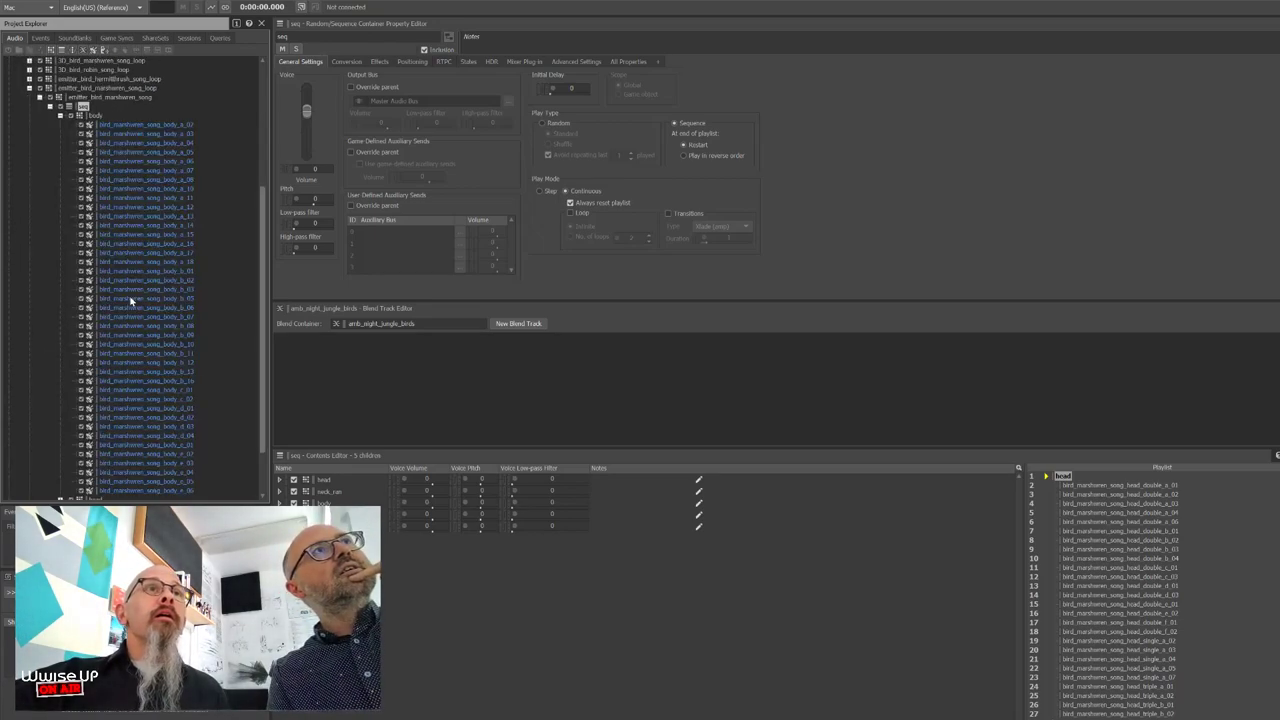
pyautogui.click(131, 299)
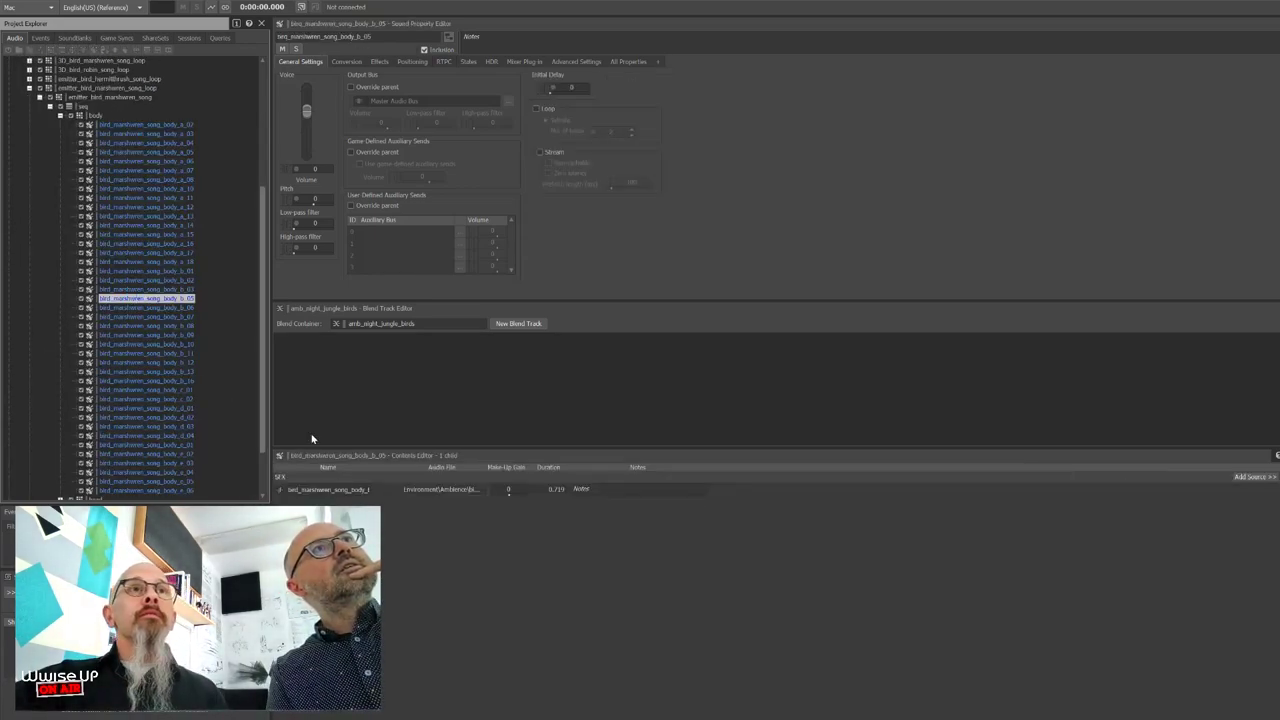
pyautogui.click(283, 492)
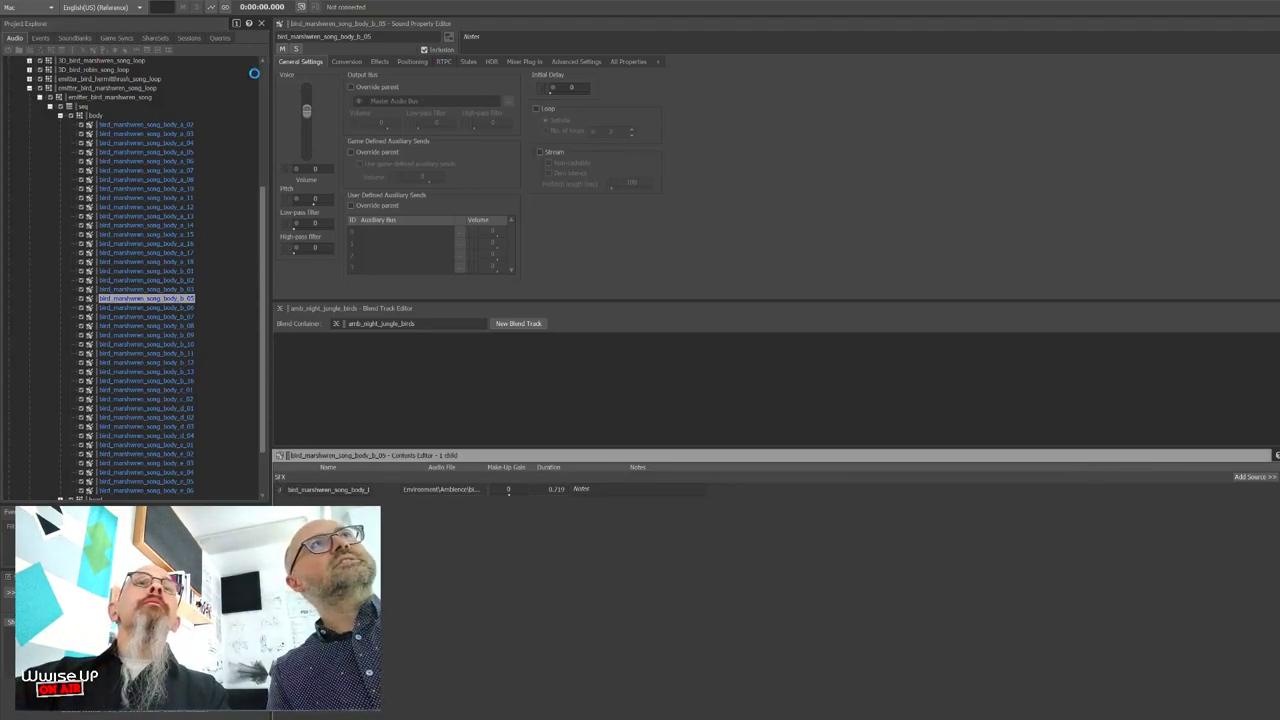
pyautogui.click(327, 92)
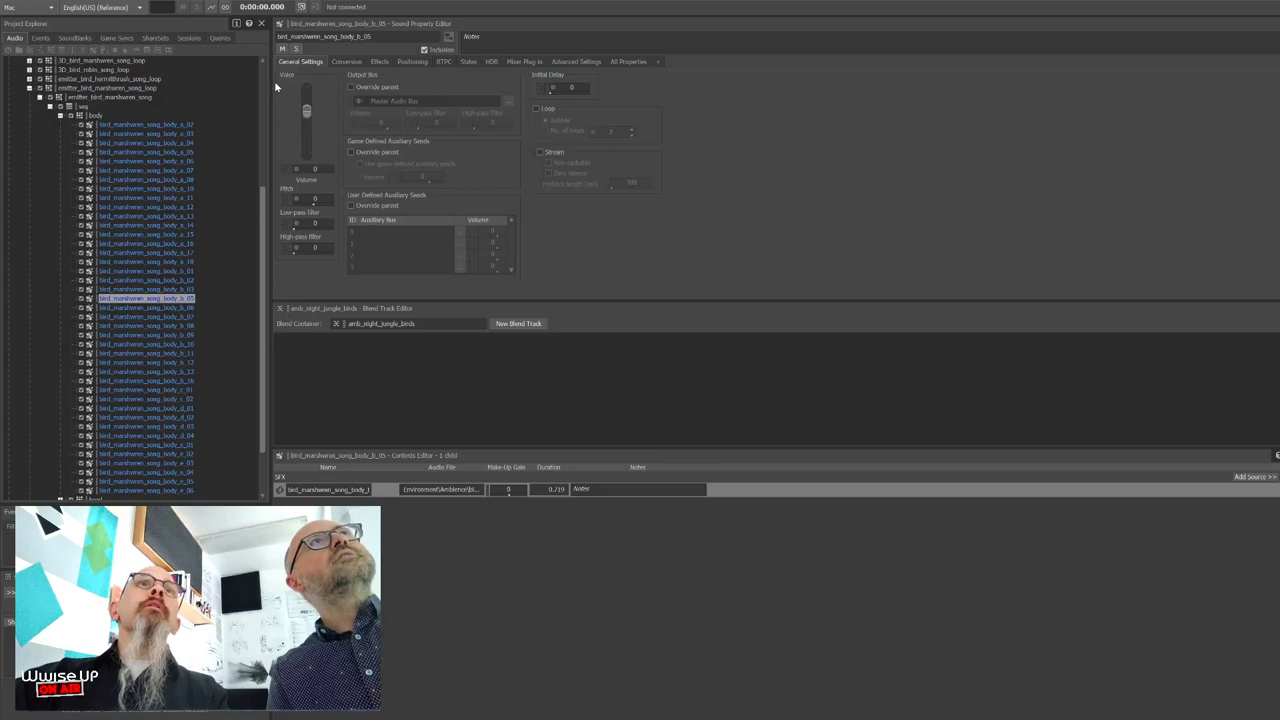
pyautogui.moveTo(500, 308); pyautogui.dragTo(526, 37)
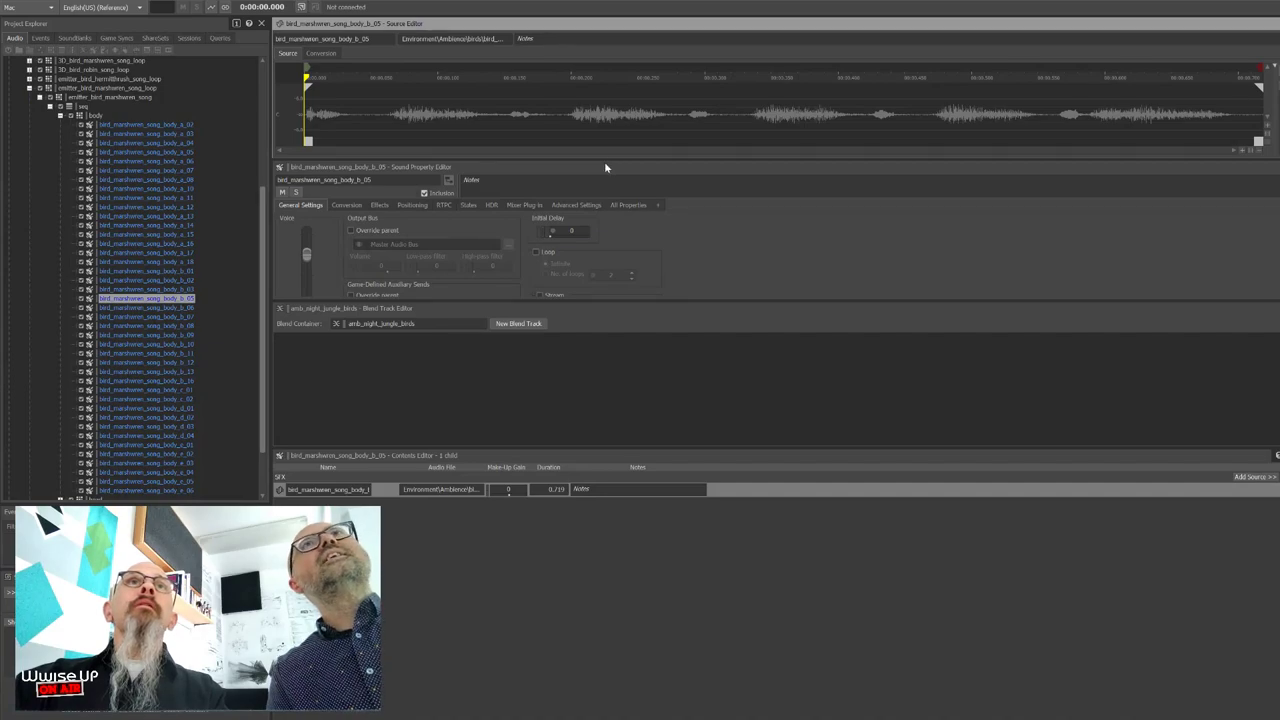
pyautogui.moveTo(606, 160); pyautogui.dragTo(600, 263)
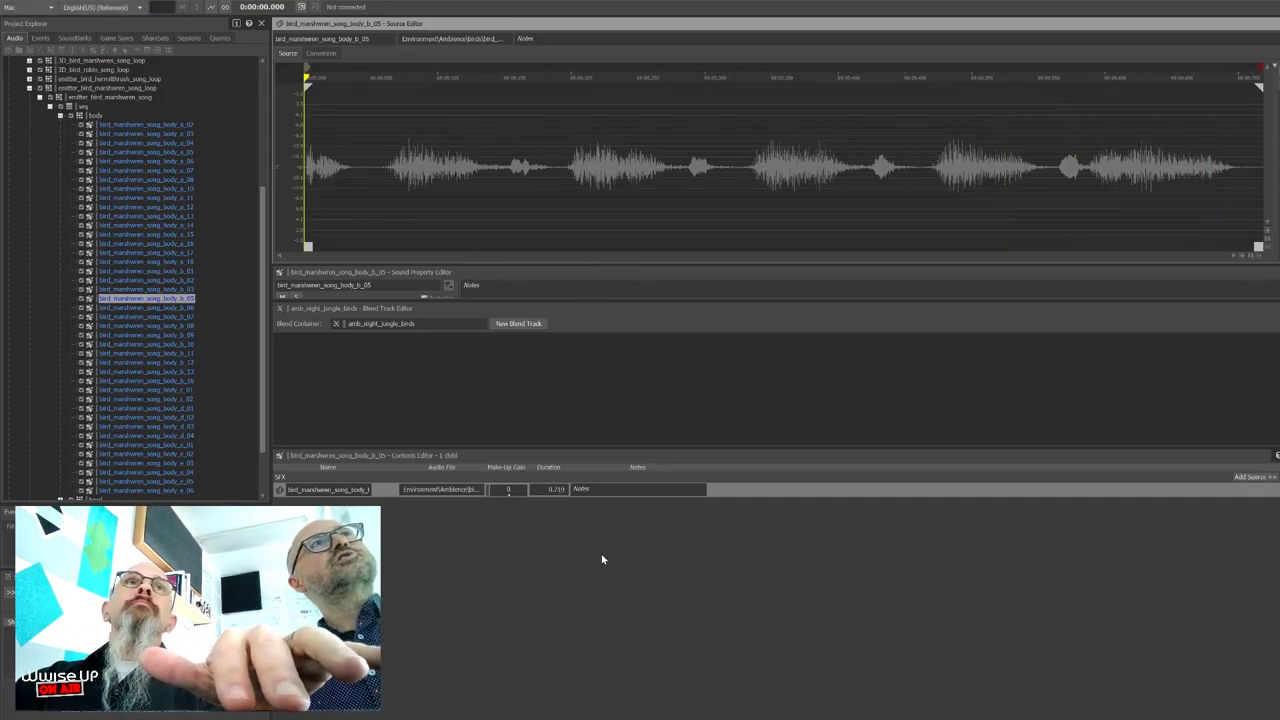
pyautogui.press('space')
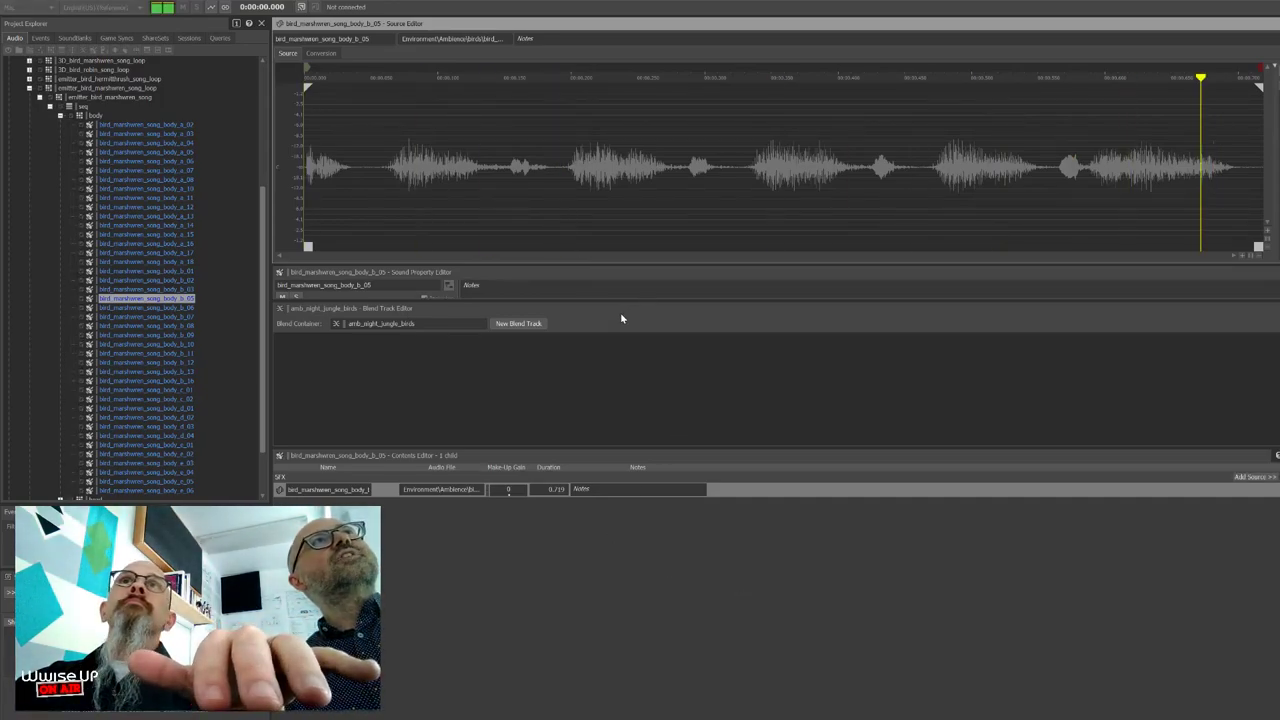
# - Audition bird_marshwren_song_body_d_01 and bird_marshwren_song_body_e_04, and collapse the body container
pyautogui.click(183, 409)
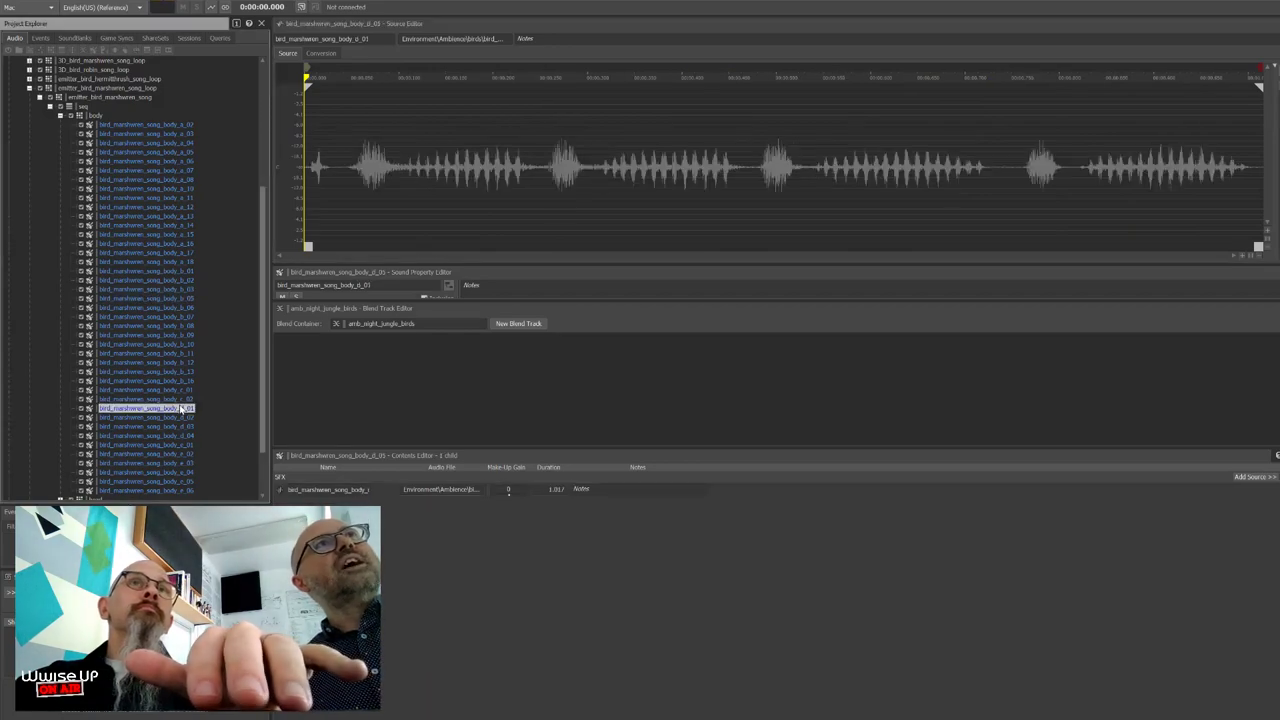
pyautogui.press('space')
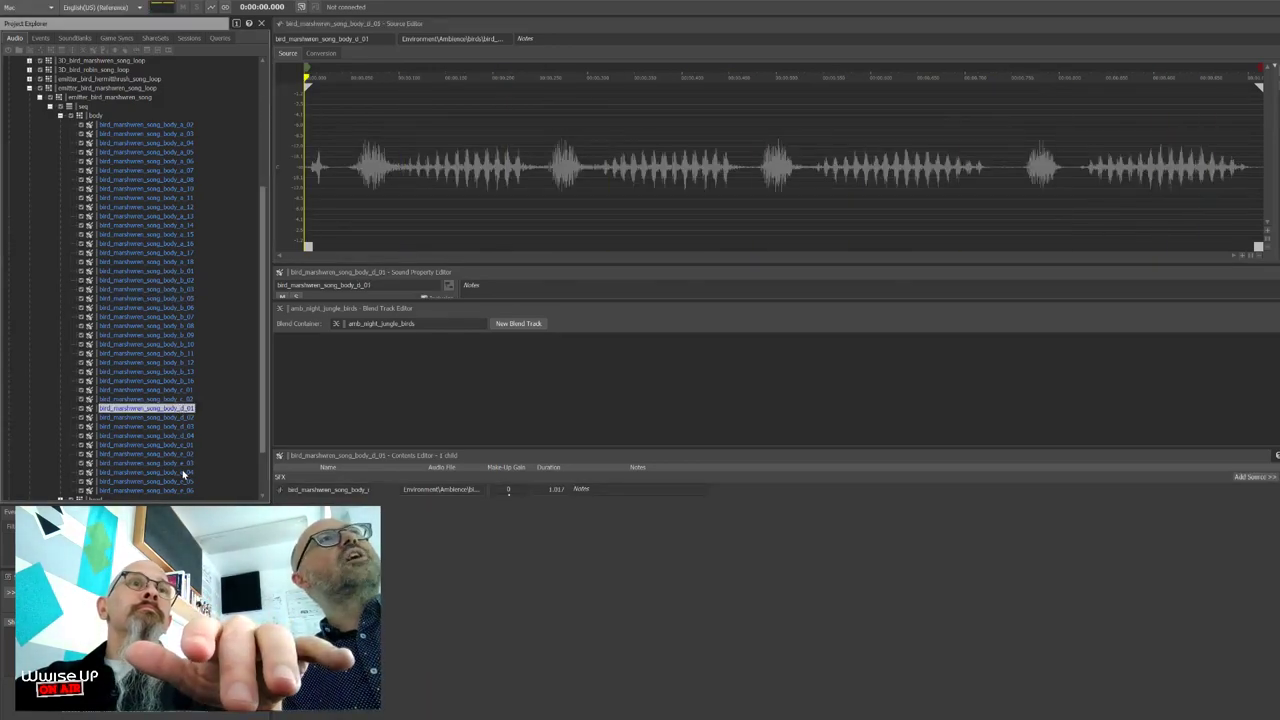
pyautogui.click(186, 473)
pyautogui.press('space')
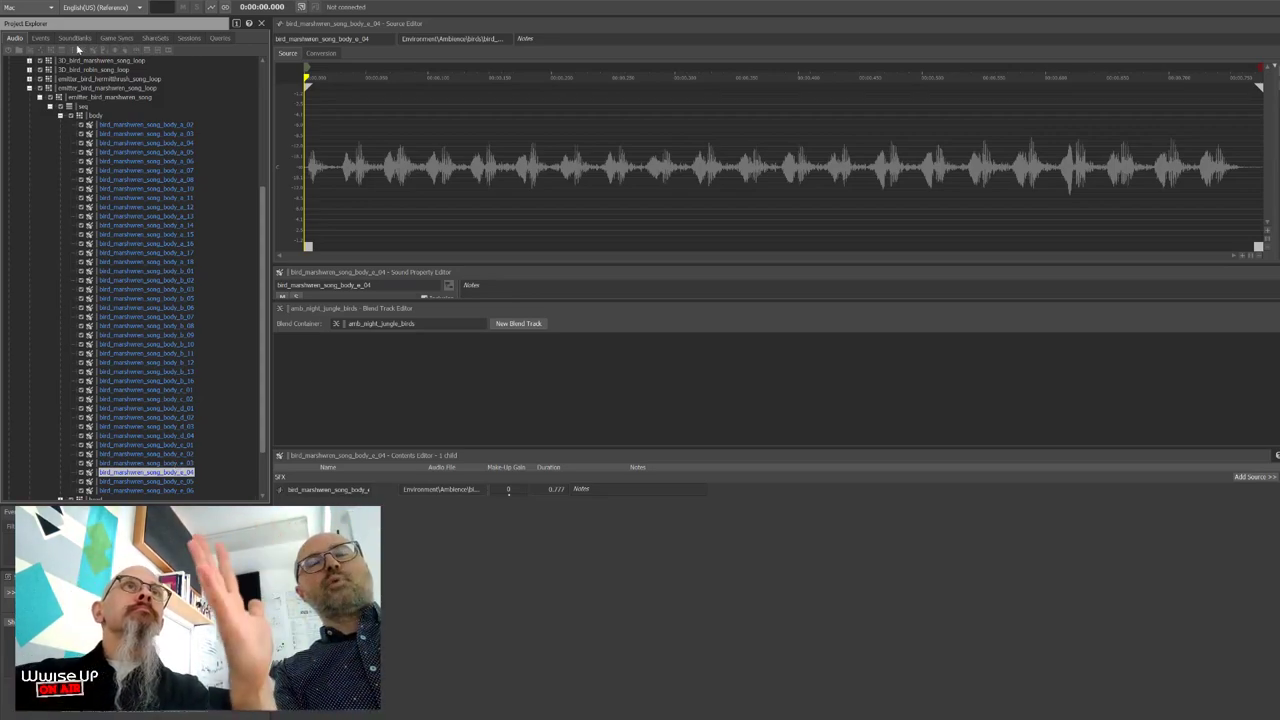
pyautogui.click(61, 116)
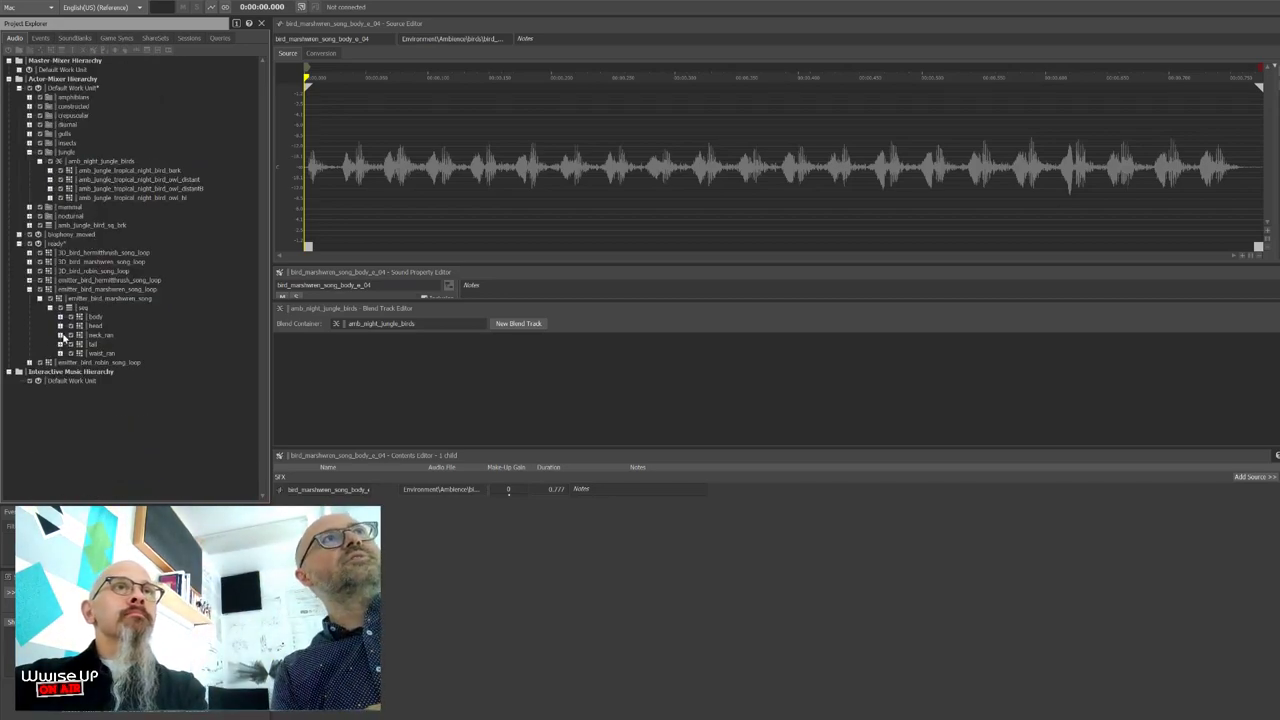
# - Duplicate the seq container within emitter_bird_marshwren_song and expand the copy to show its child containers
pyautogui.click(84, 307)
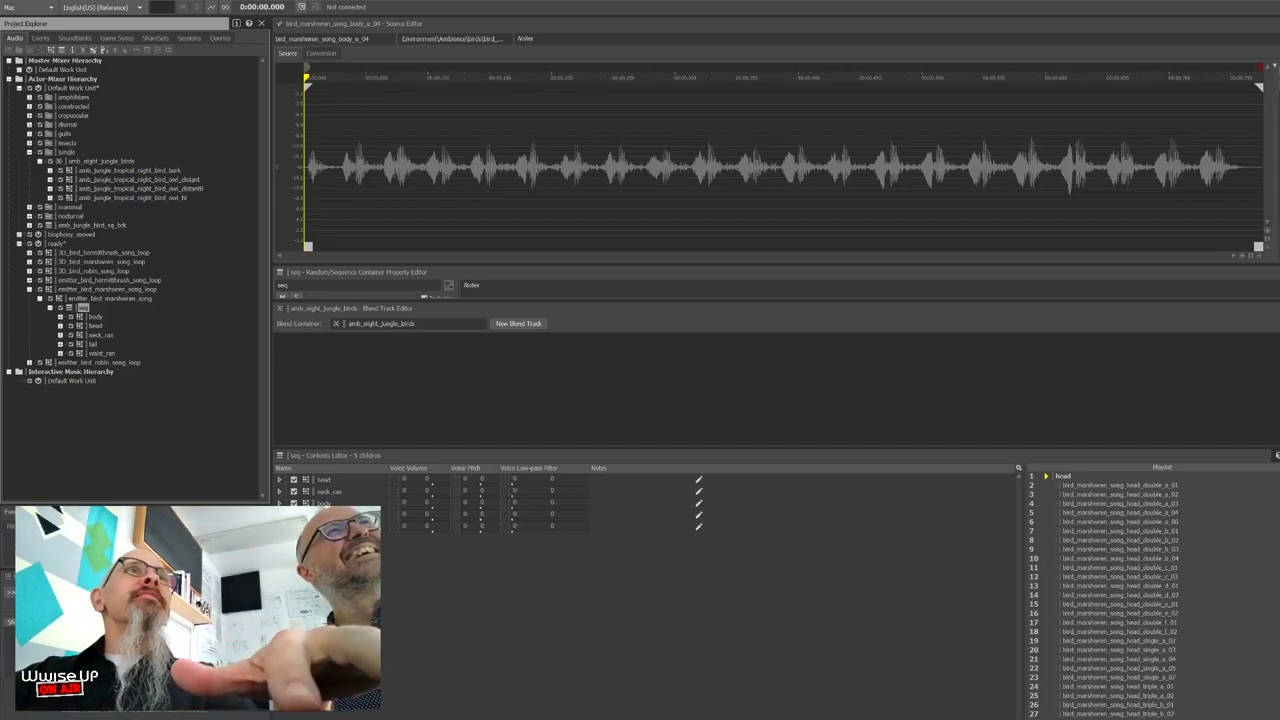
pyautogui.click(110, 299)
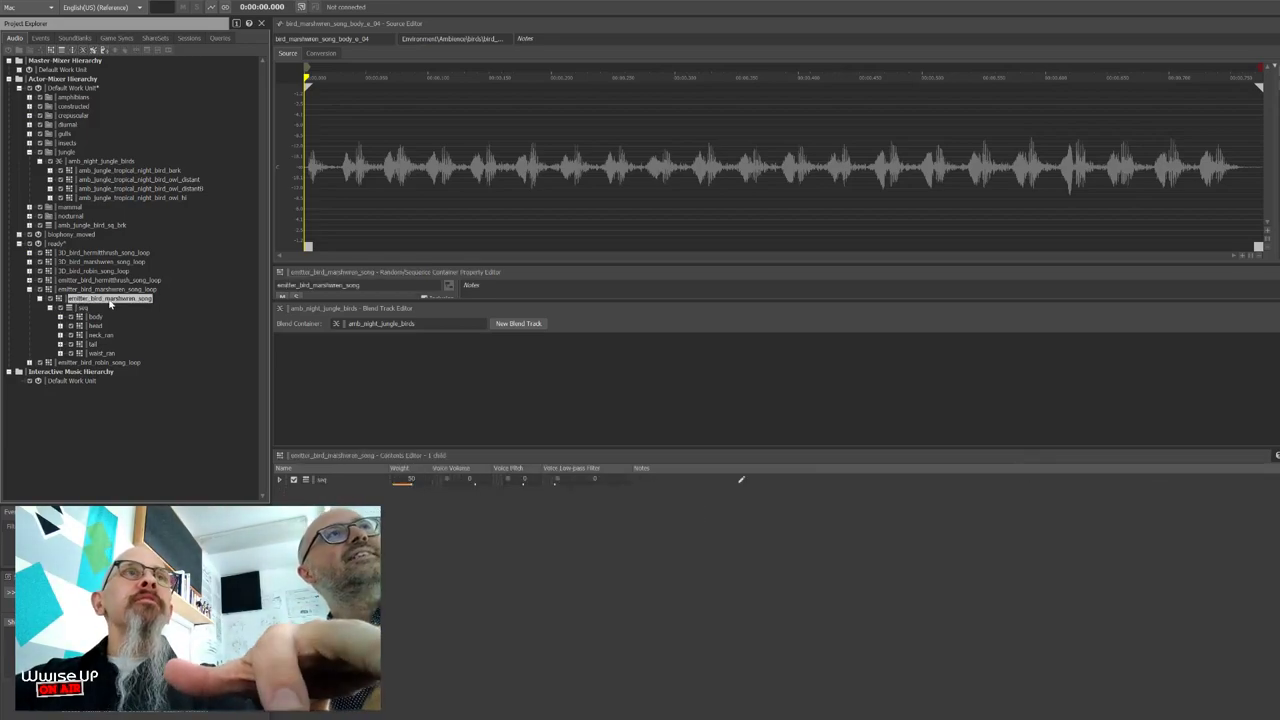
pyautogui.hotkey('ctrl', 'v')
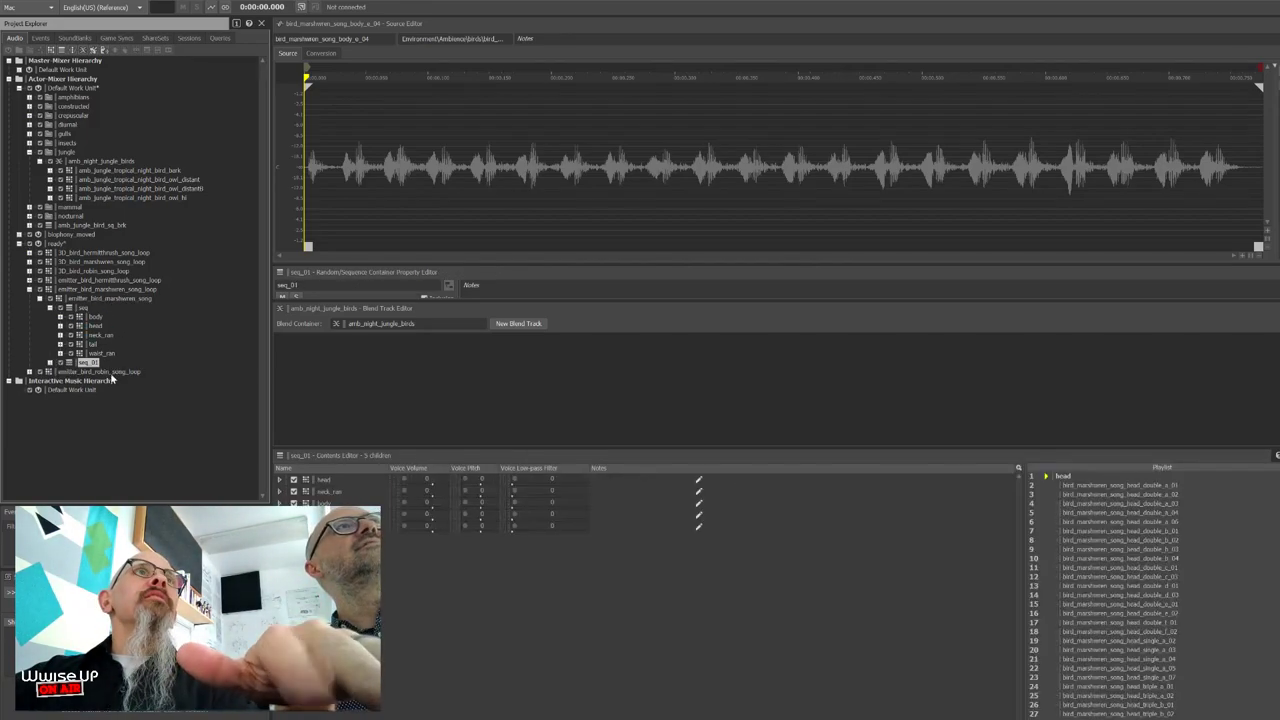
pyautogui.click(51, 363)
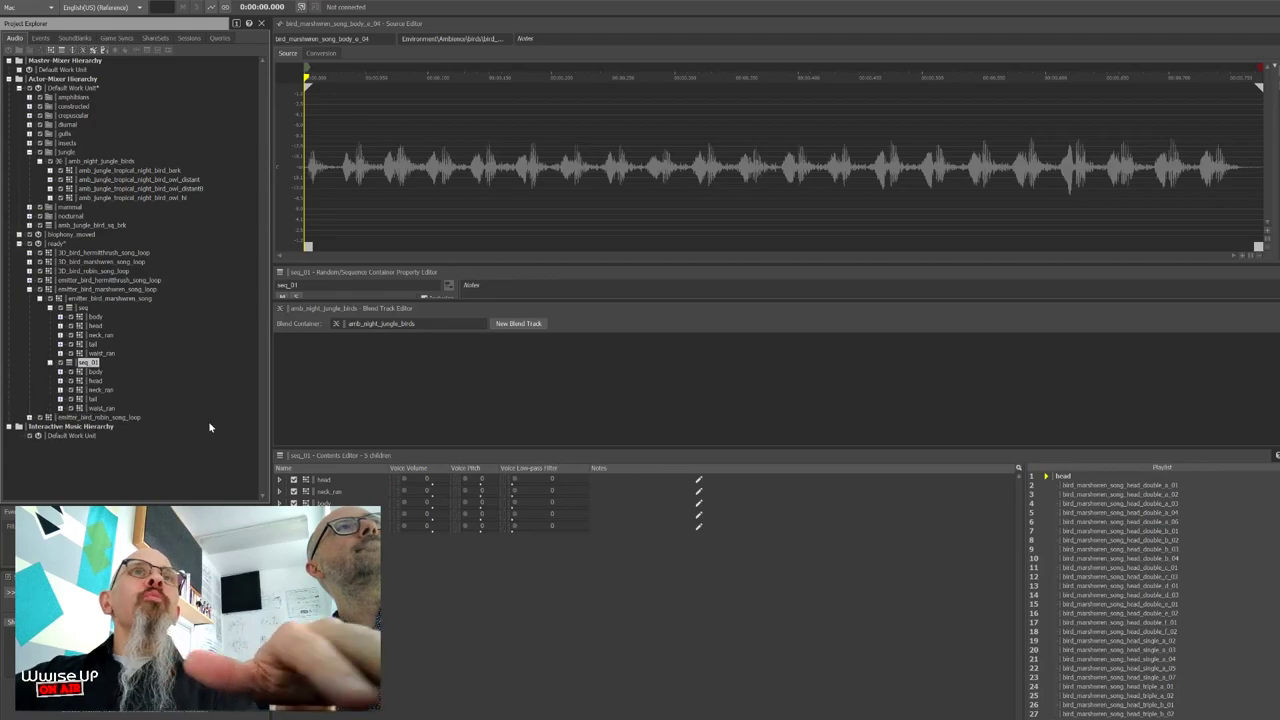
# - Examine the contents and playlist of seq_01, inspecting its head, body and tail containers
pyautogui.click(1143, 604)
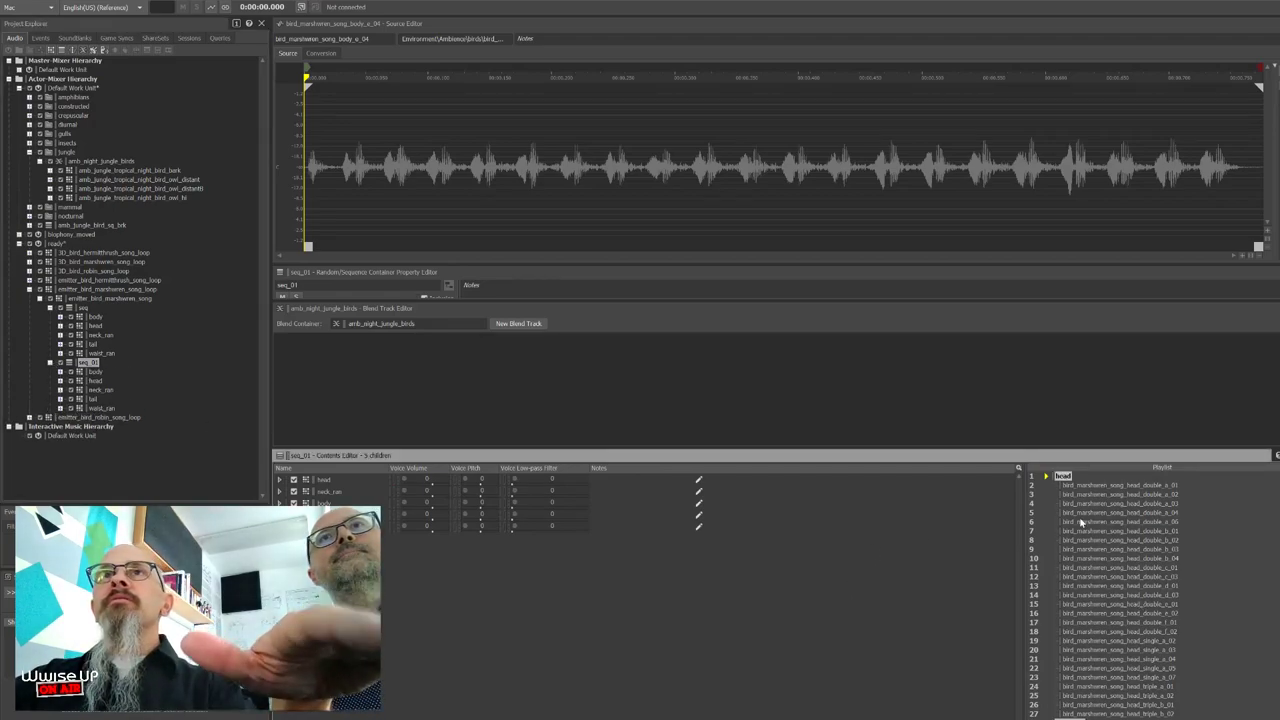
pyautogui.moveTo(1080, 521); pyautogui.dragTo(1020, 543)
pyautogui.click(323, 503)
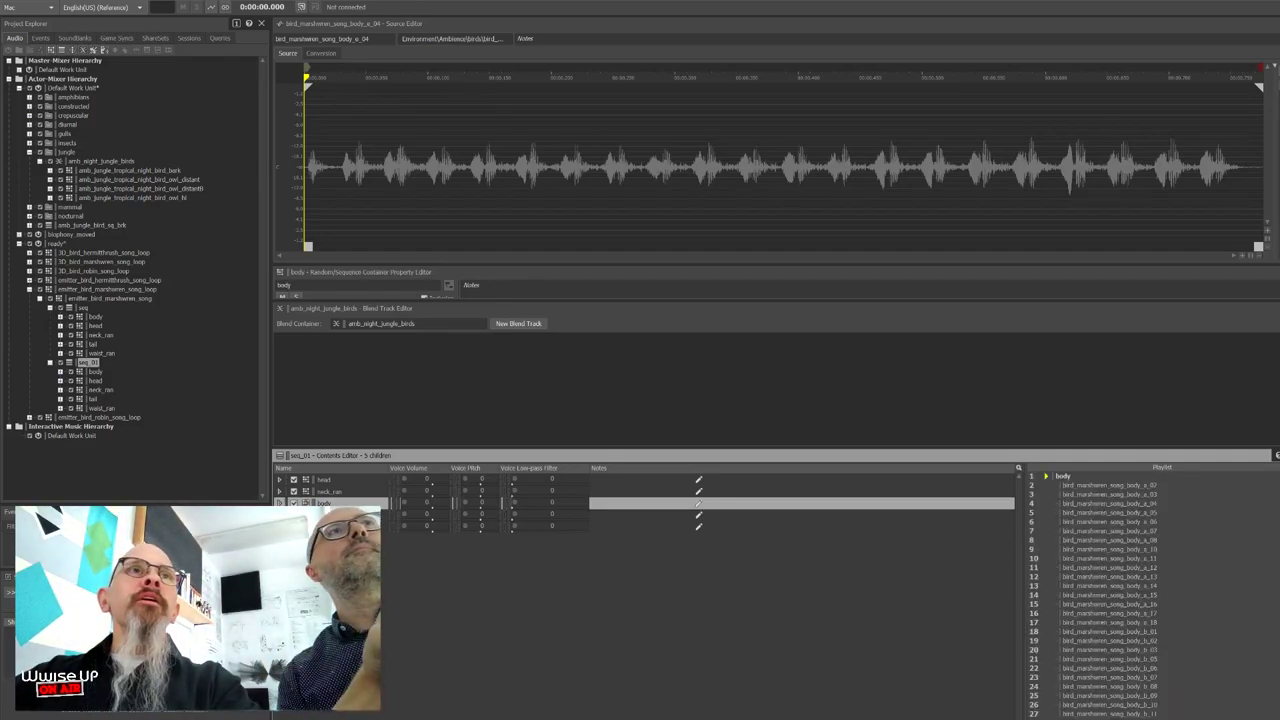
pyautogui.click(560, 527)
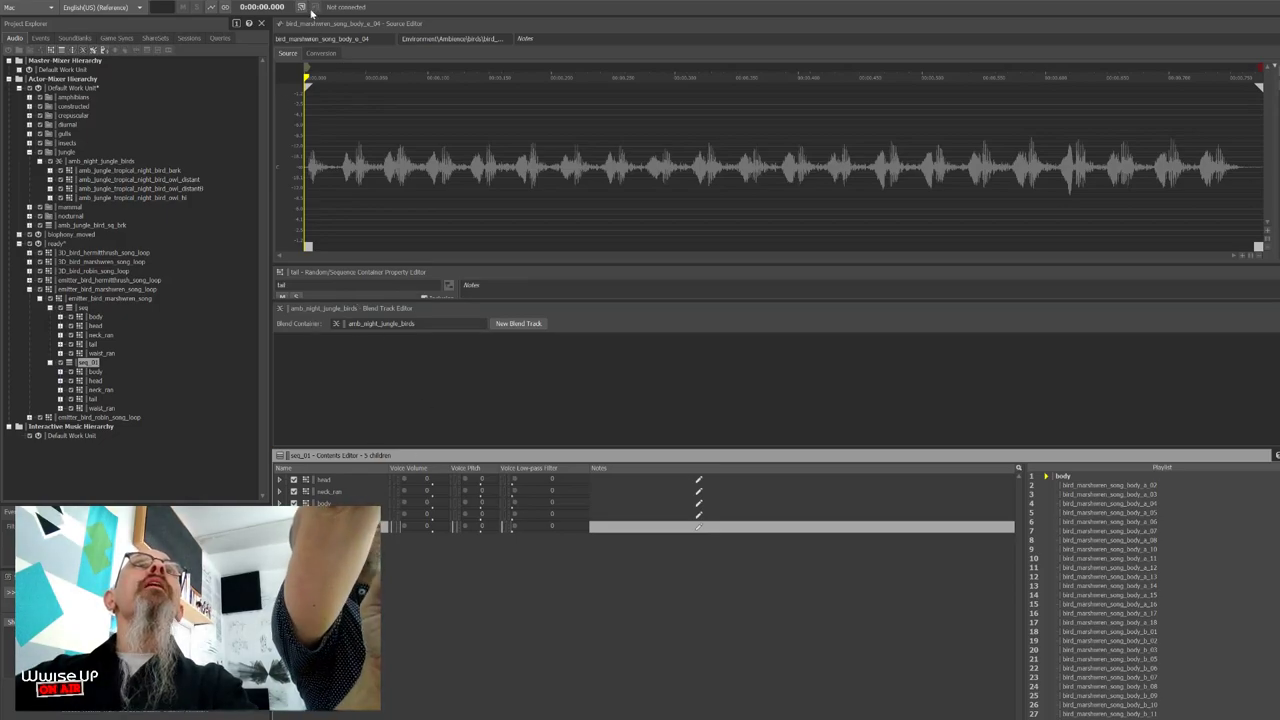
# - Enlarge the Property Editor and change the play type of seq_01 to Random
pyautogui.click(408, 276)
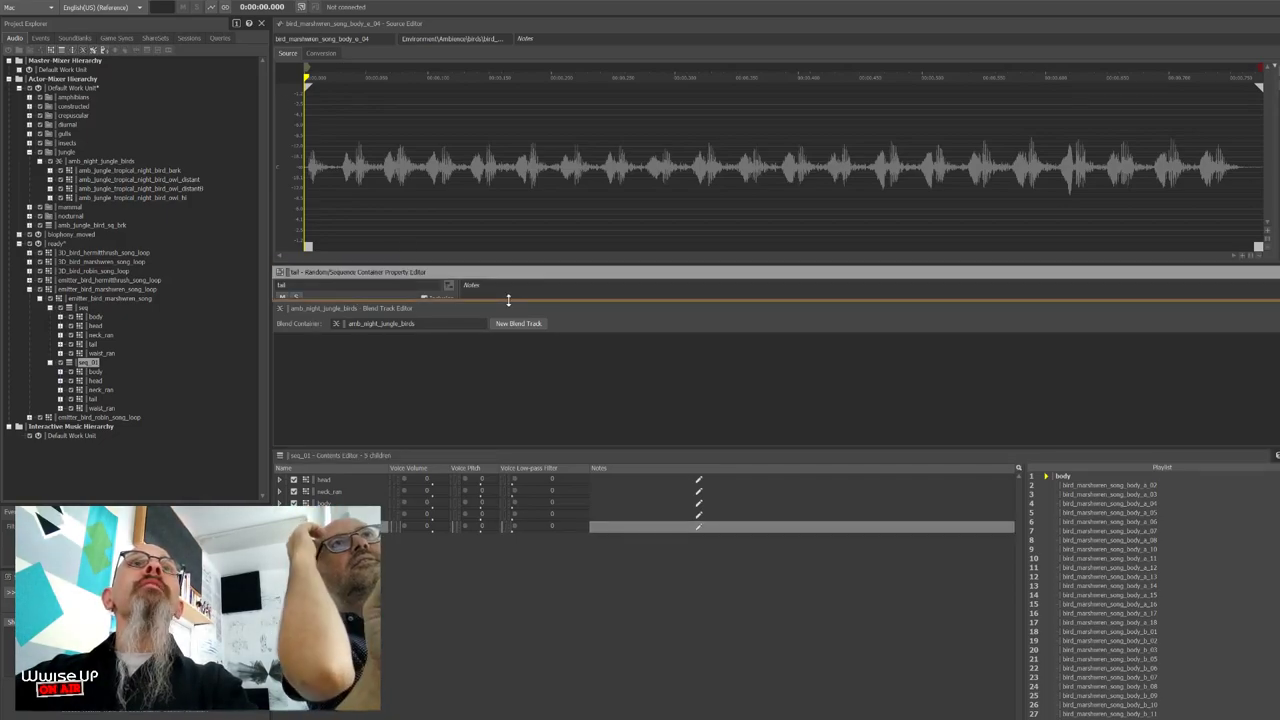
pyautogui.moveTo(509, 301); pyautogui.dragTo(534, 567)
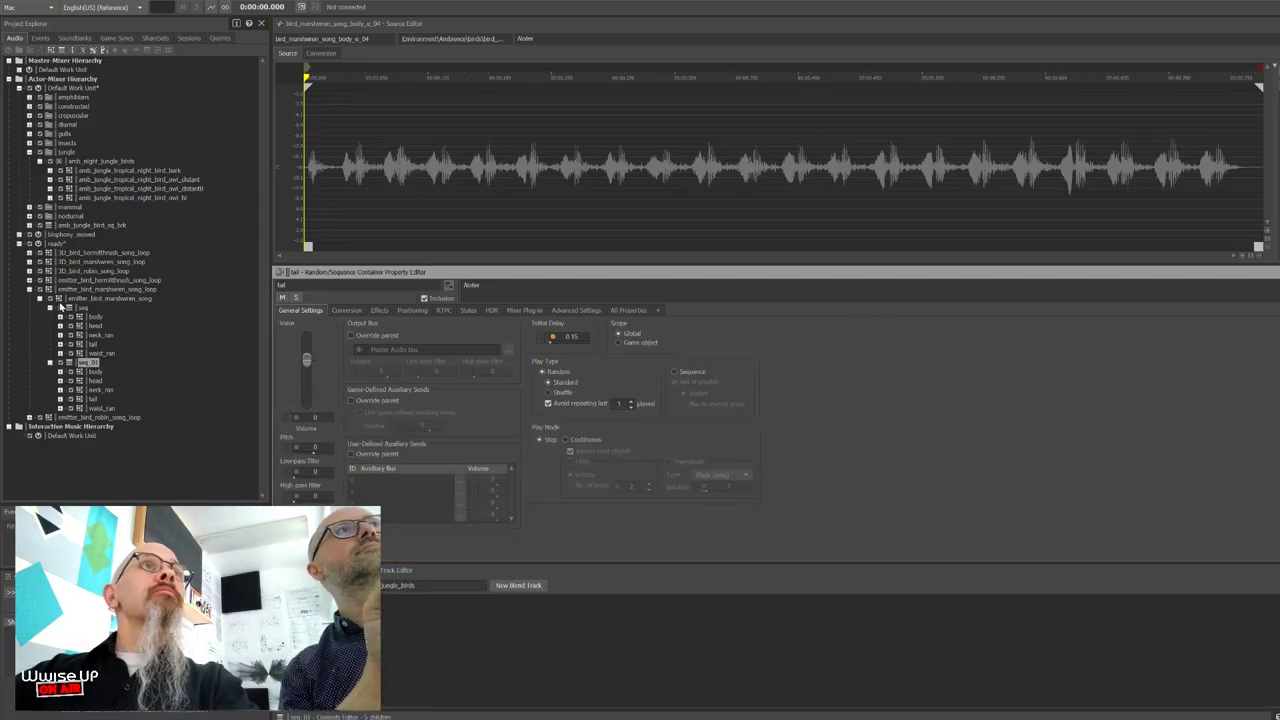
pyautogui.click(78, 363)
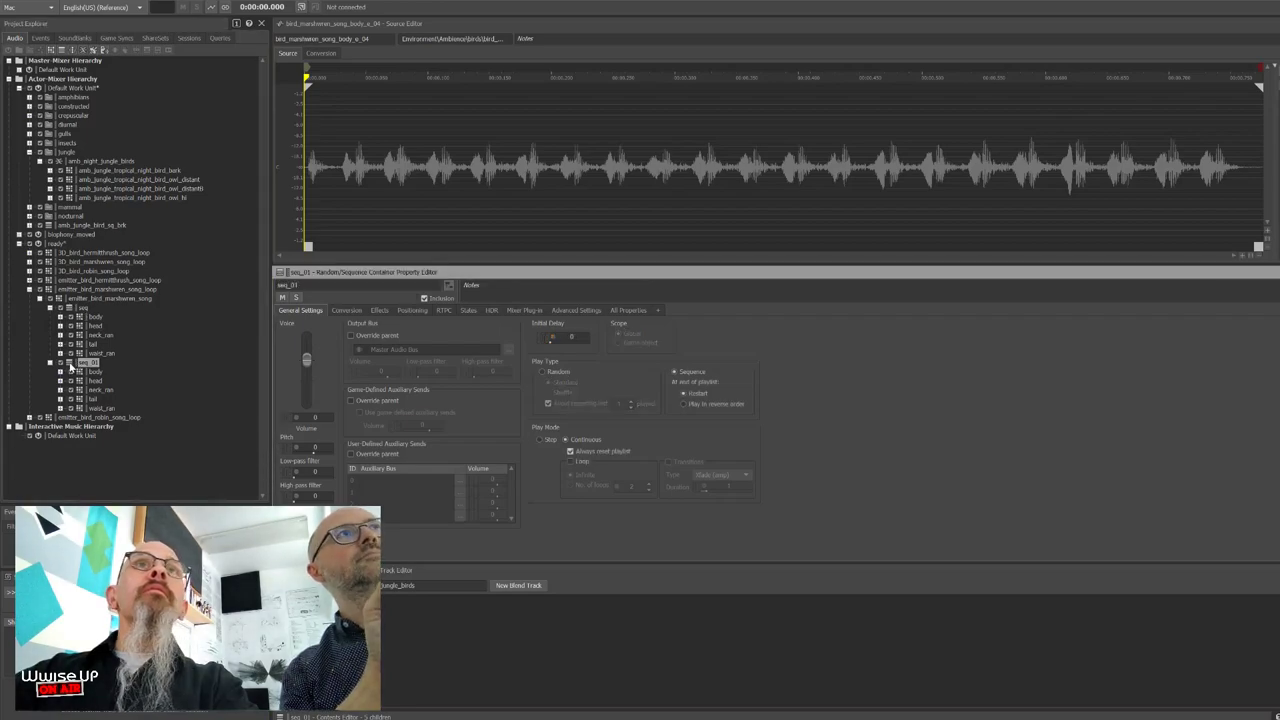
pyautogui.click(558, 372)
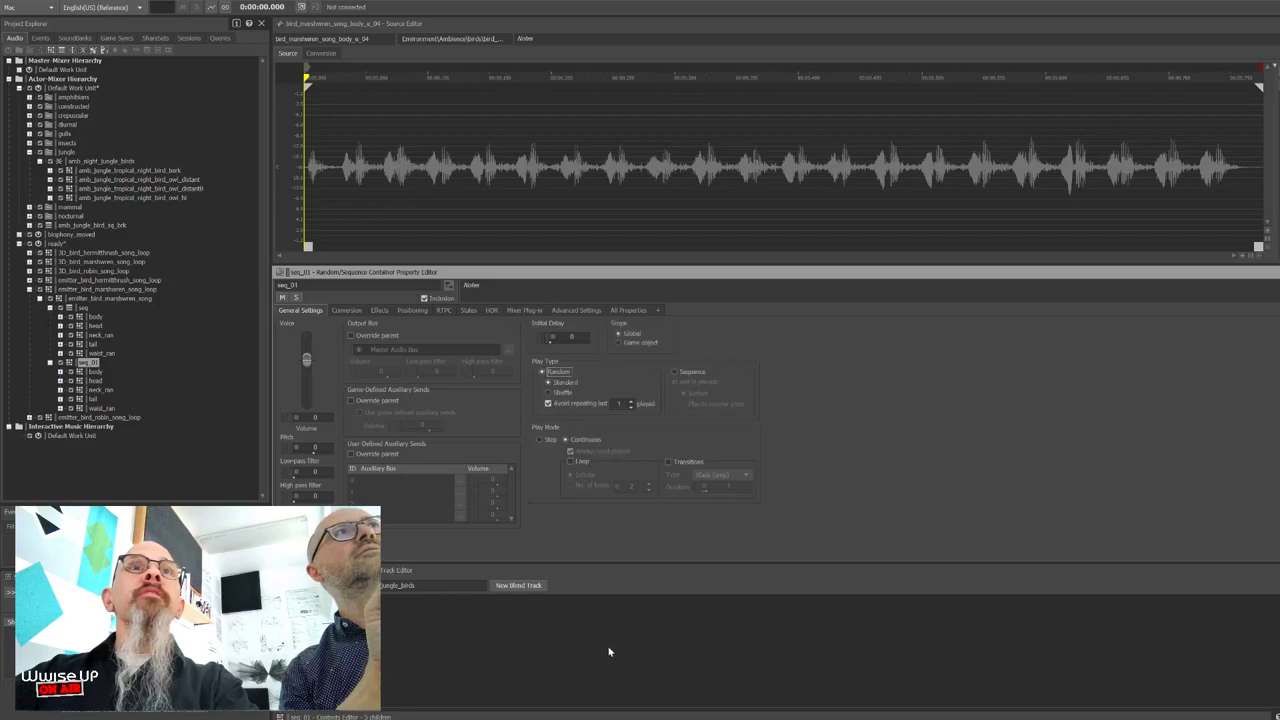
pyautogui.click(607, 710)
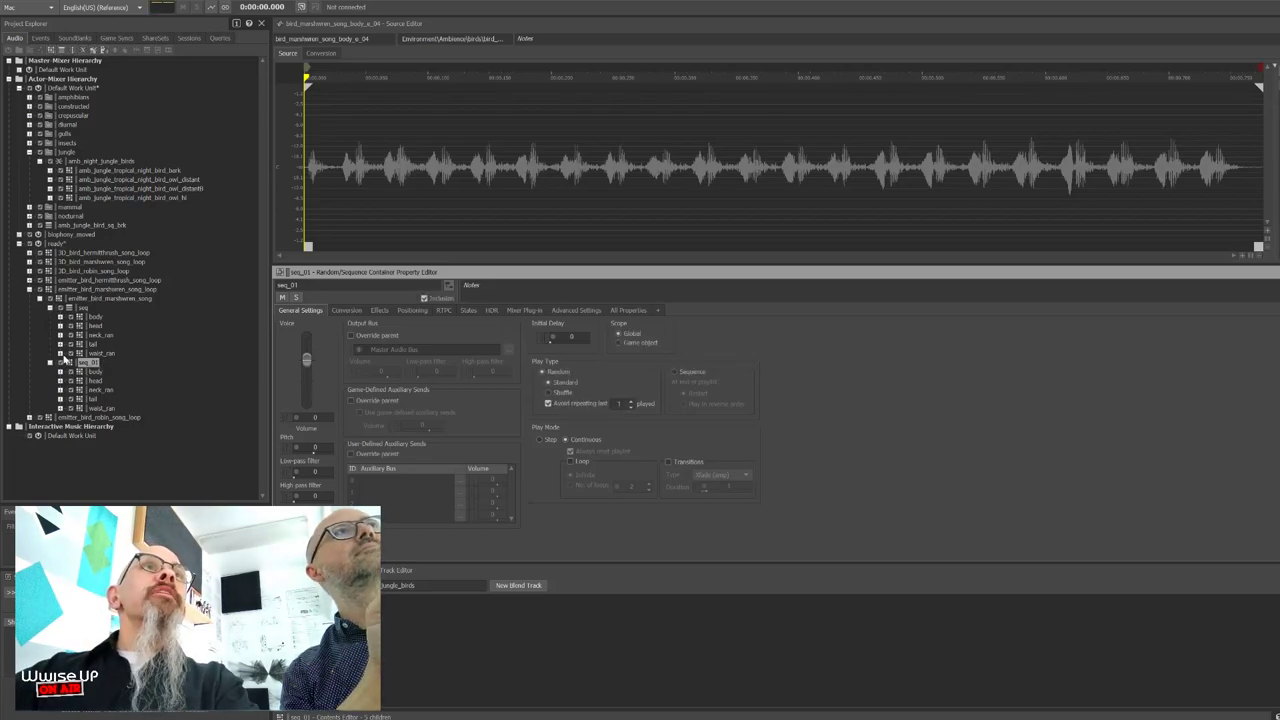
# - Enable transitions on seq_01 and turn them off again
pyautogui.click(668, 462)
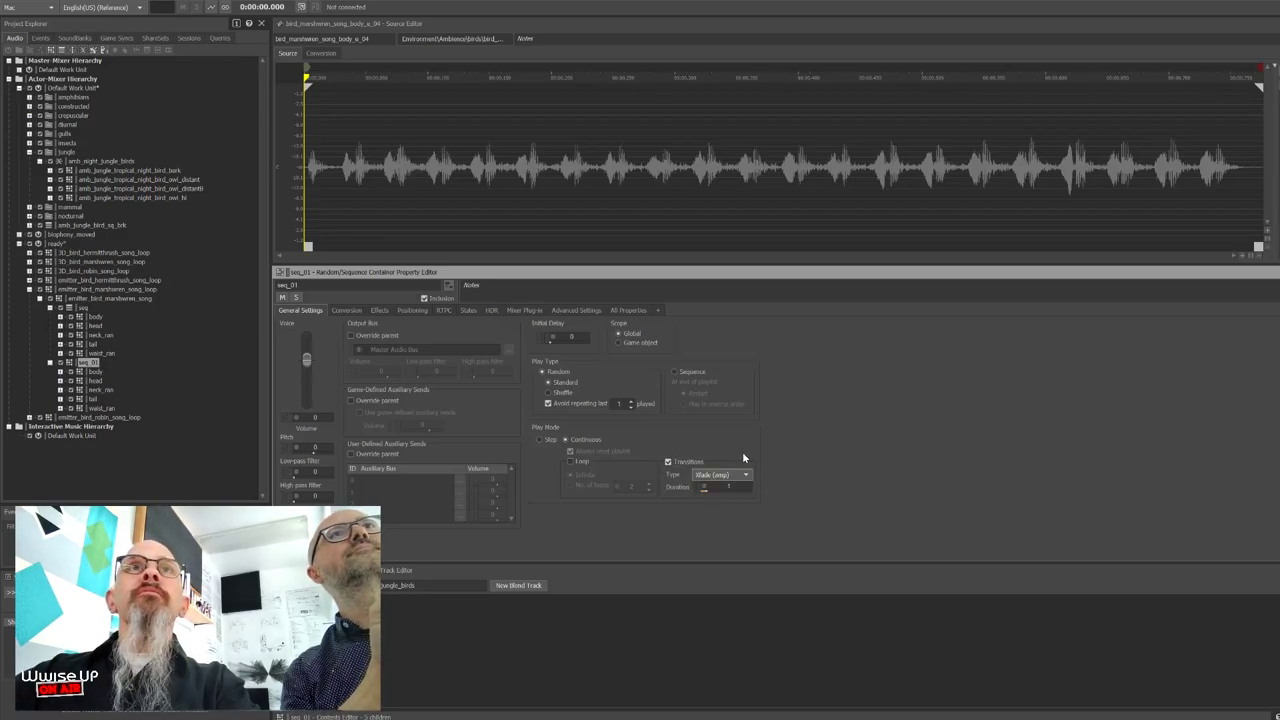
pyautogui.click(668, 462)
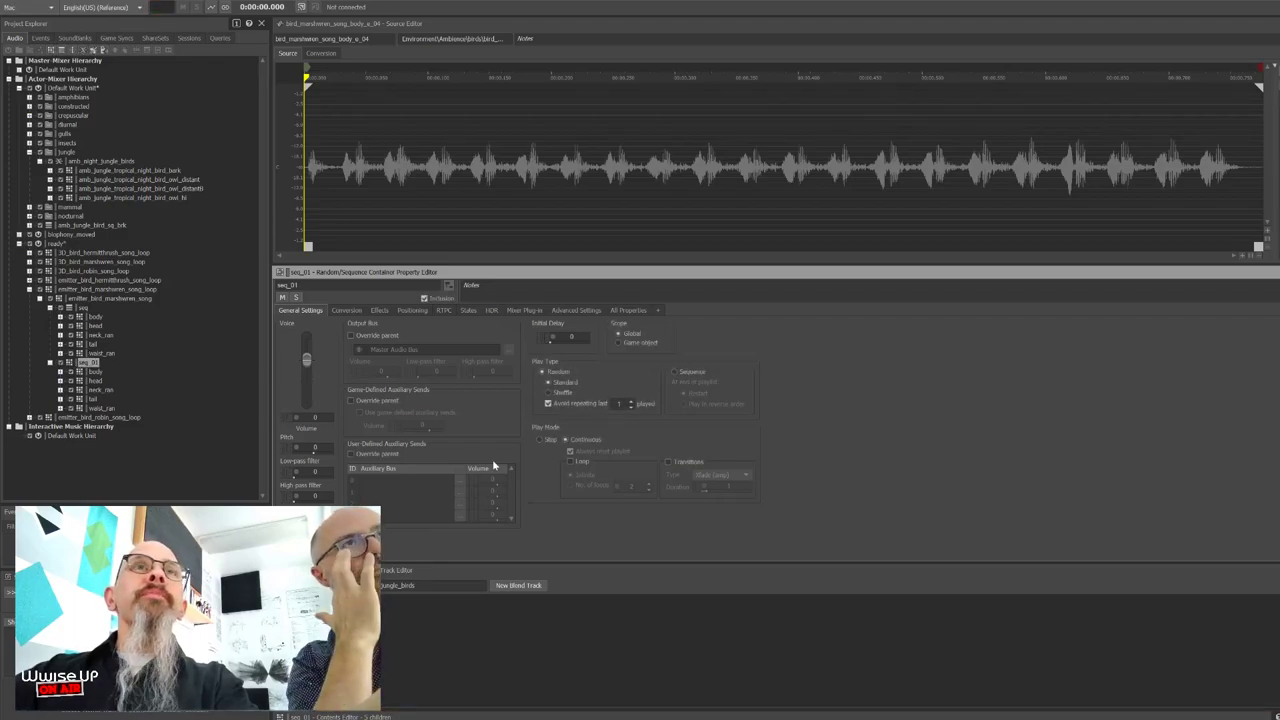
# - Review the playback settings of seq_01's waist_ran, tail, neck_ran, head and body containers, and audition seq_01
pyautogui.click(86, 363)
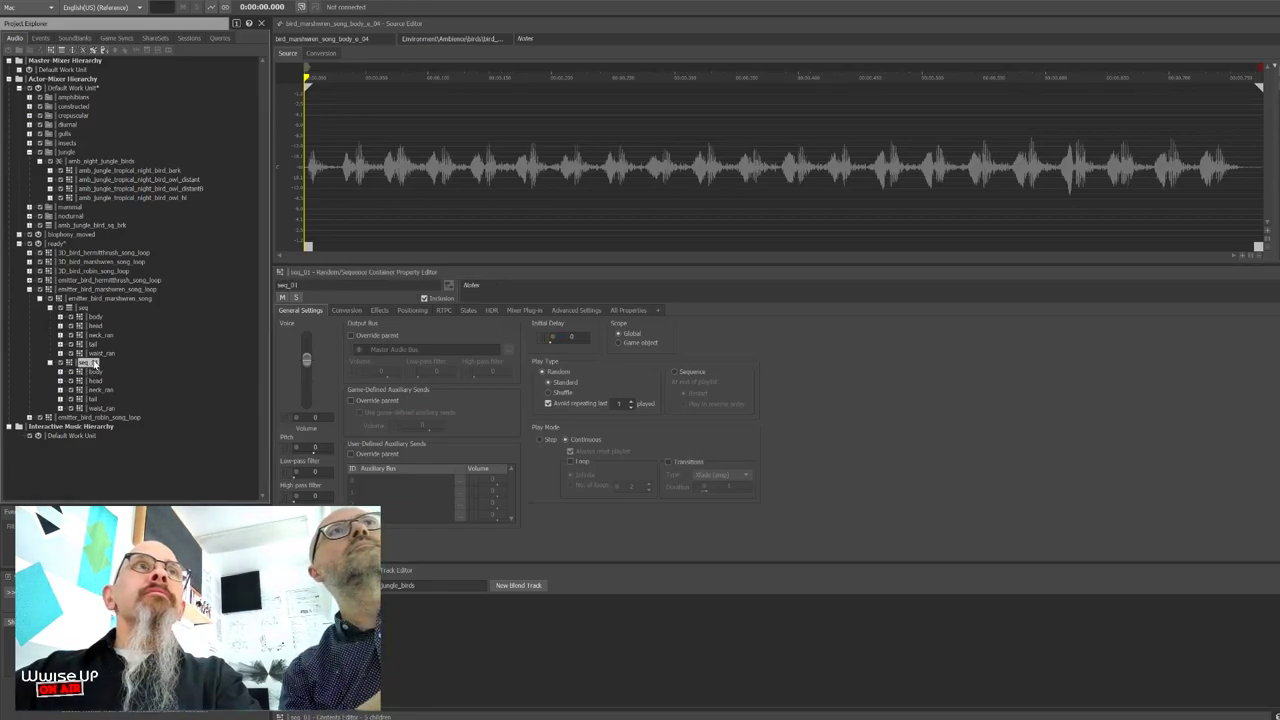
pyautogui.click(100, 408)
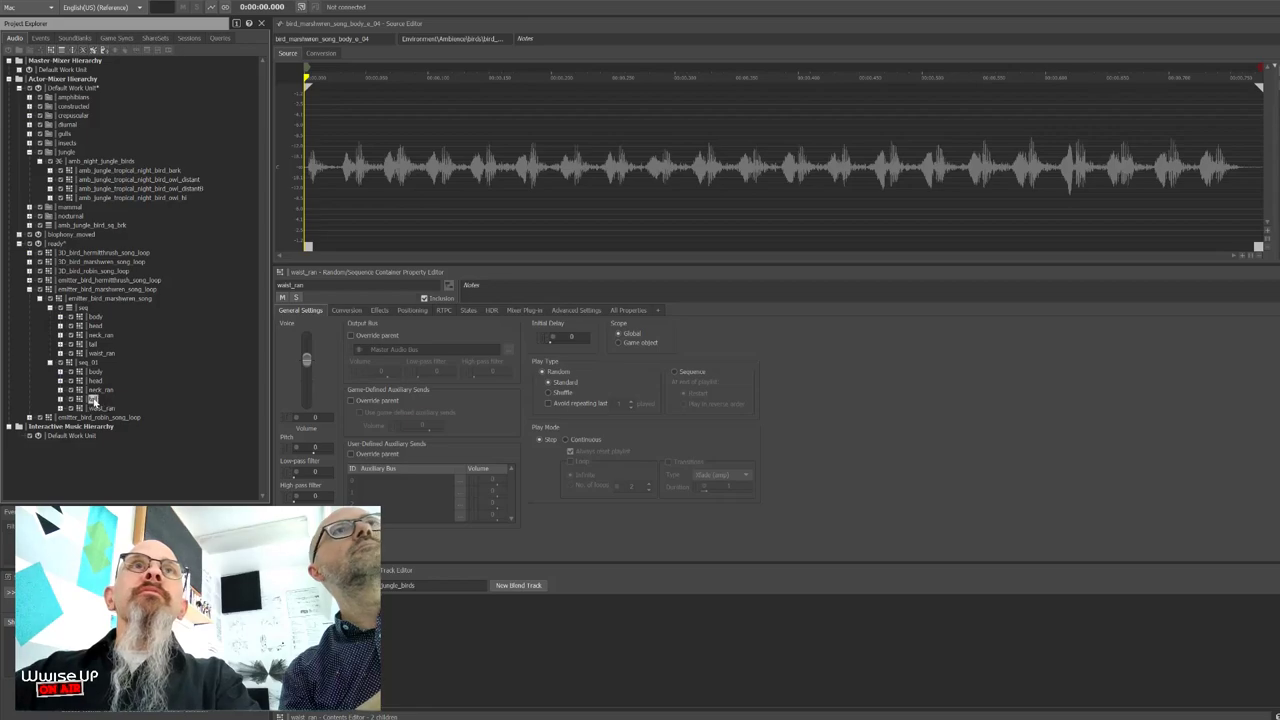
pyautogui.click(93, 399)
pyautogui.click(100, 390)
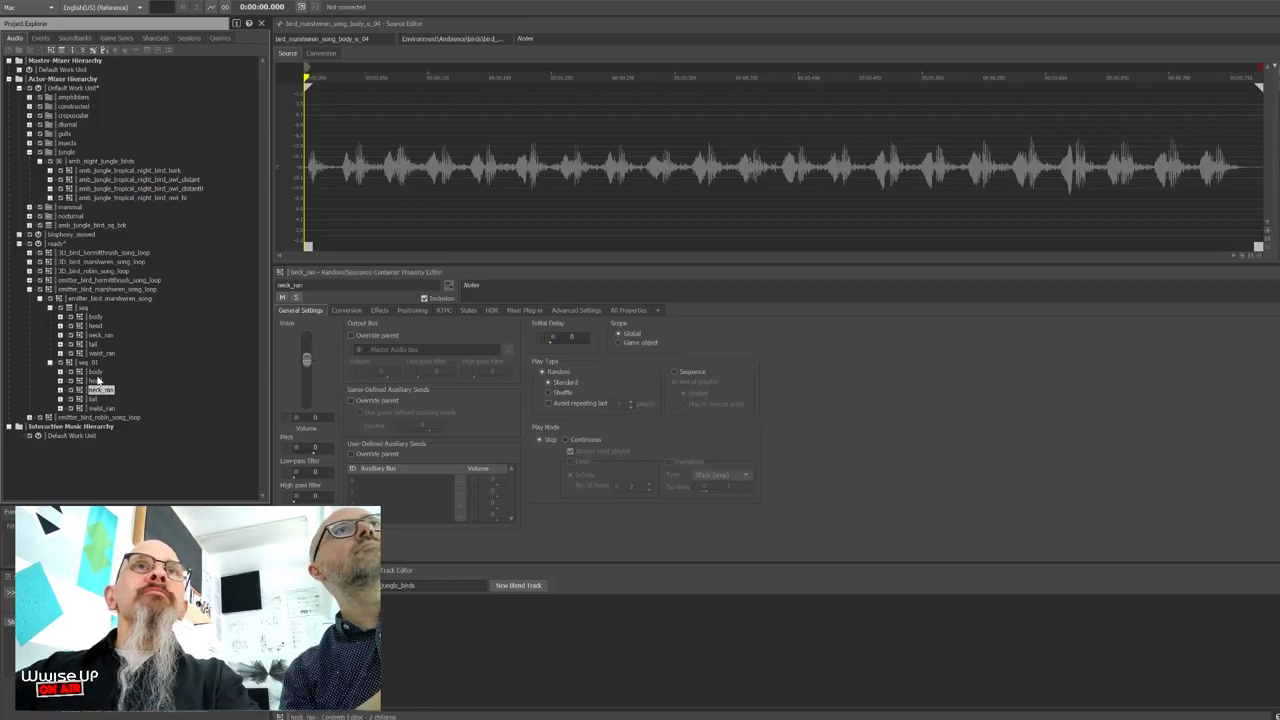
pyautogui.click(96, 380)
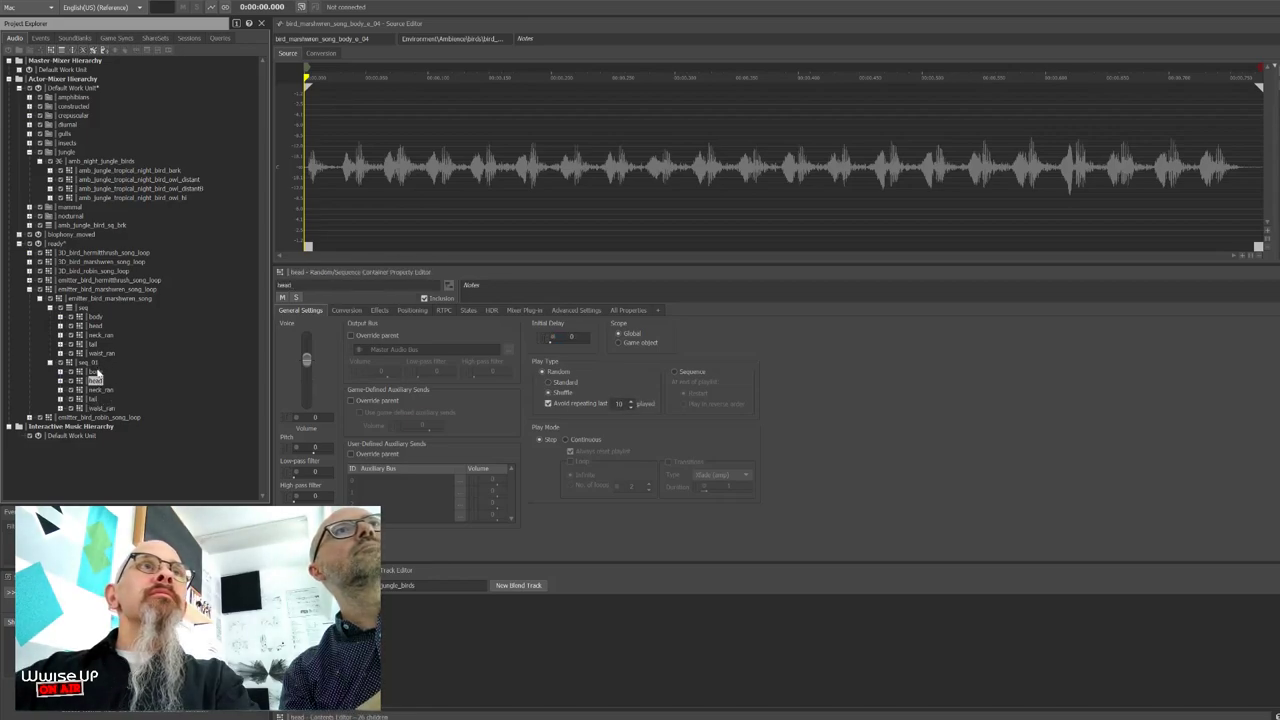
pyautogui.click(95, 371)
pyautogui.click(93, 362)
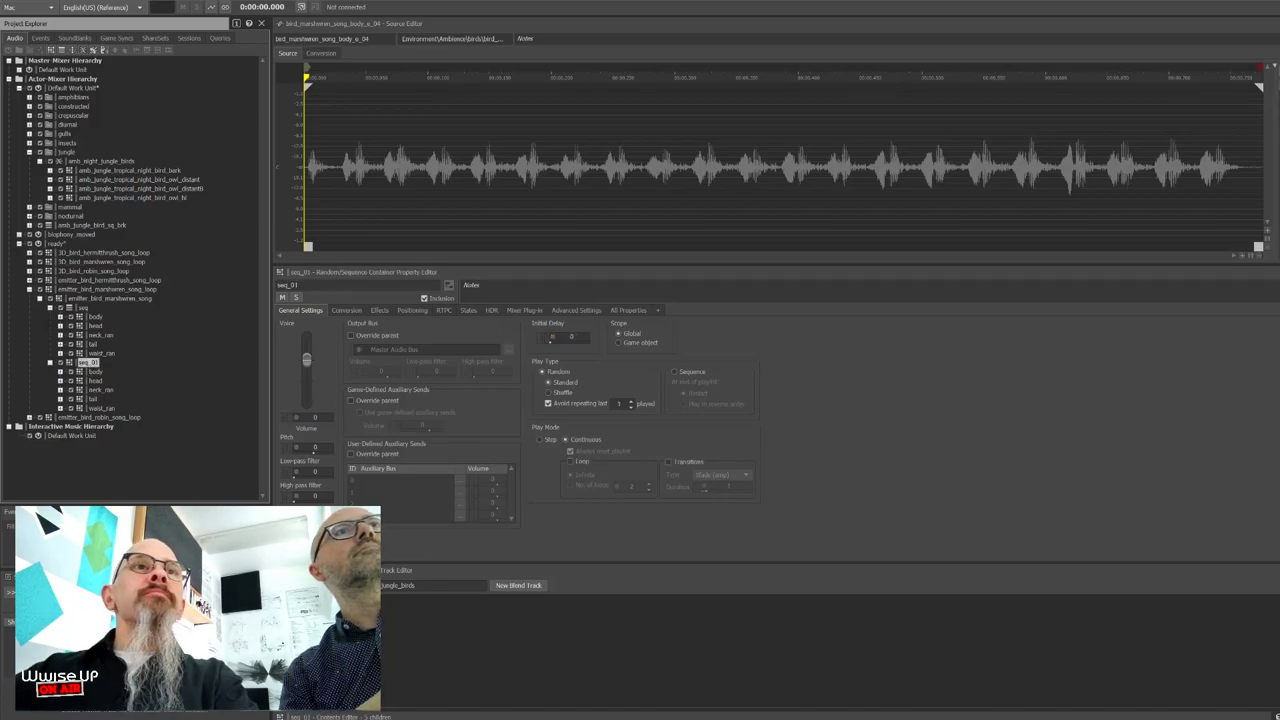
pyautogui.press('space')
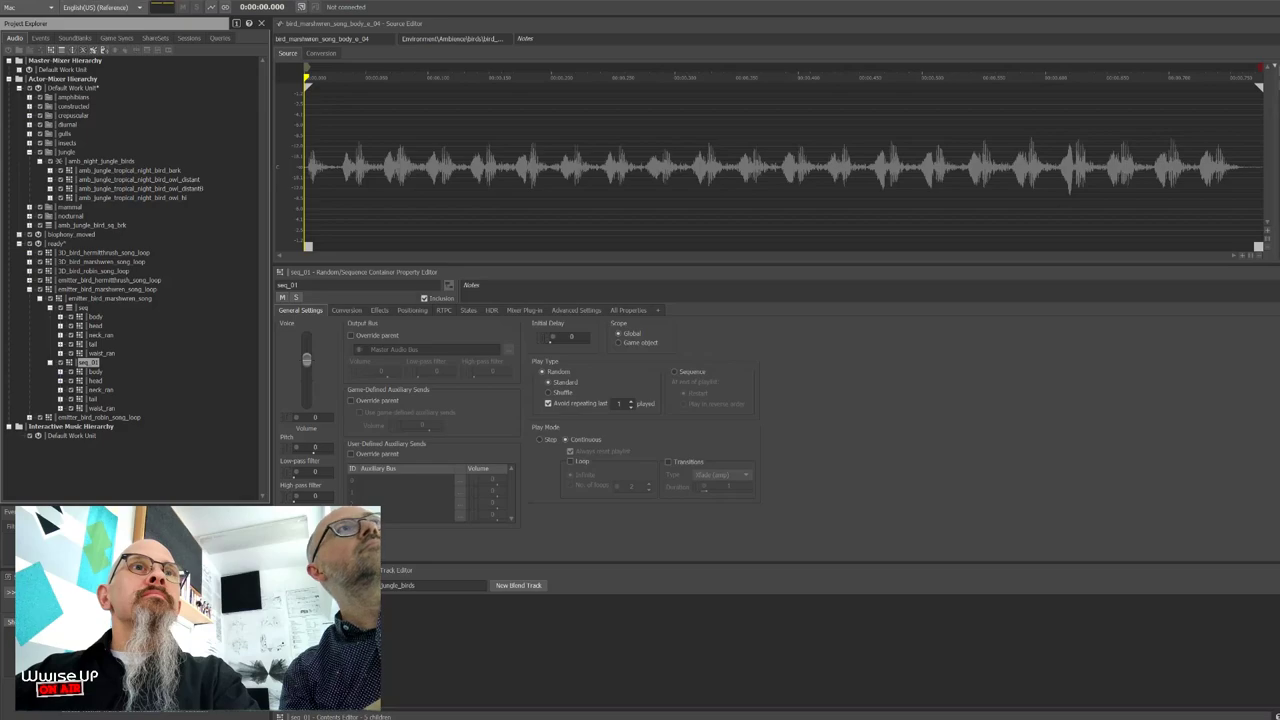
# - Set the voice pitch of seq_01 to 1200
pyautogui.click(316, 447)
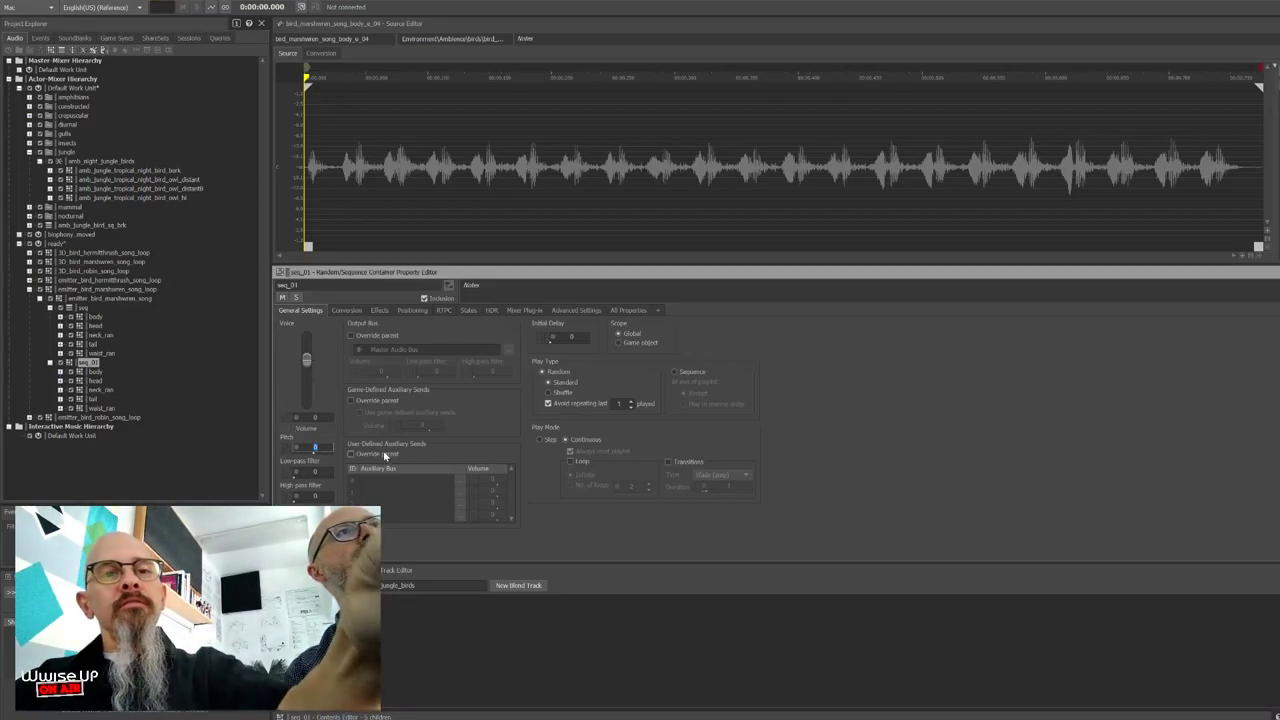
pyautogui.write('1200')
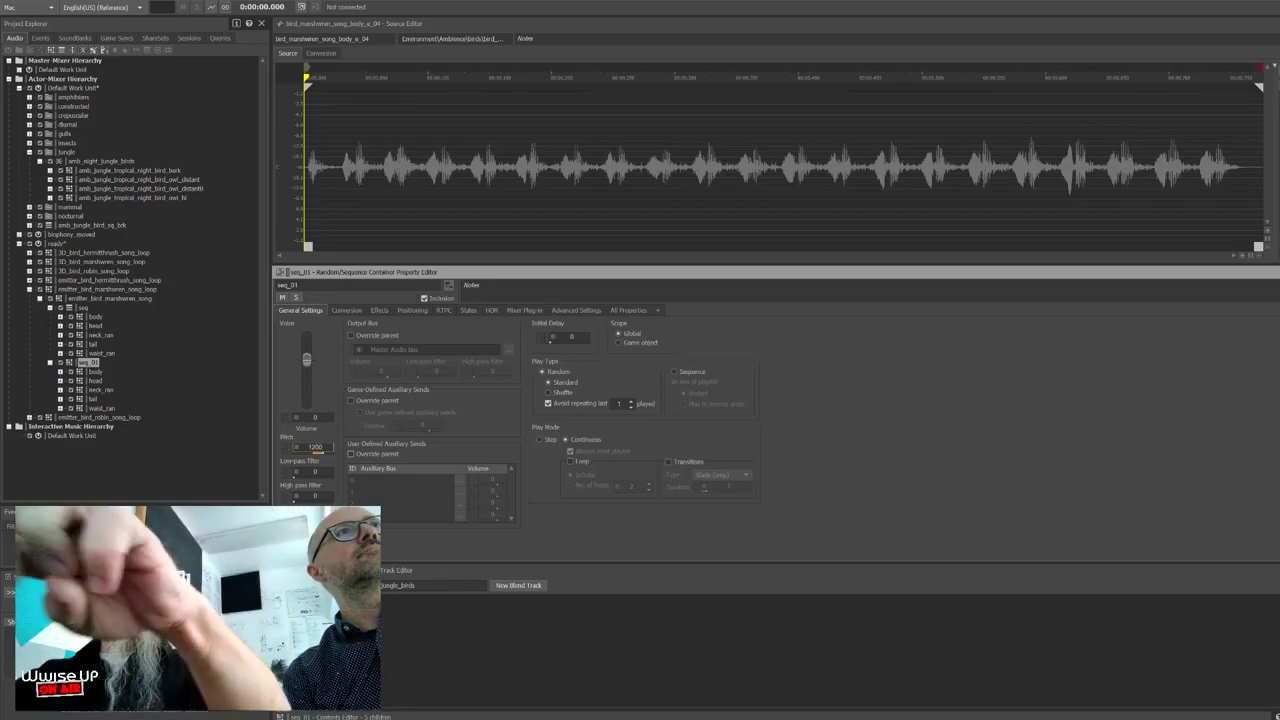
# - Audition seq_01, set its voice pitch to -600, and audition it again at that pitch
pyautogui.press('space')
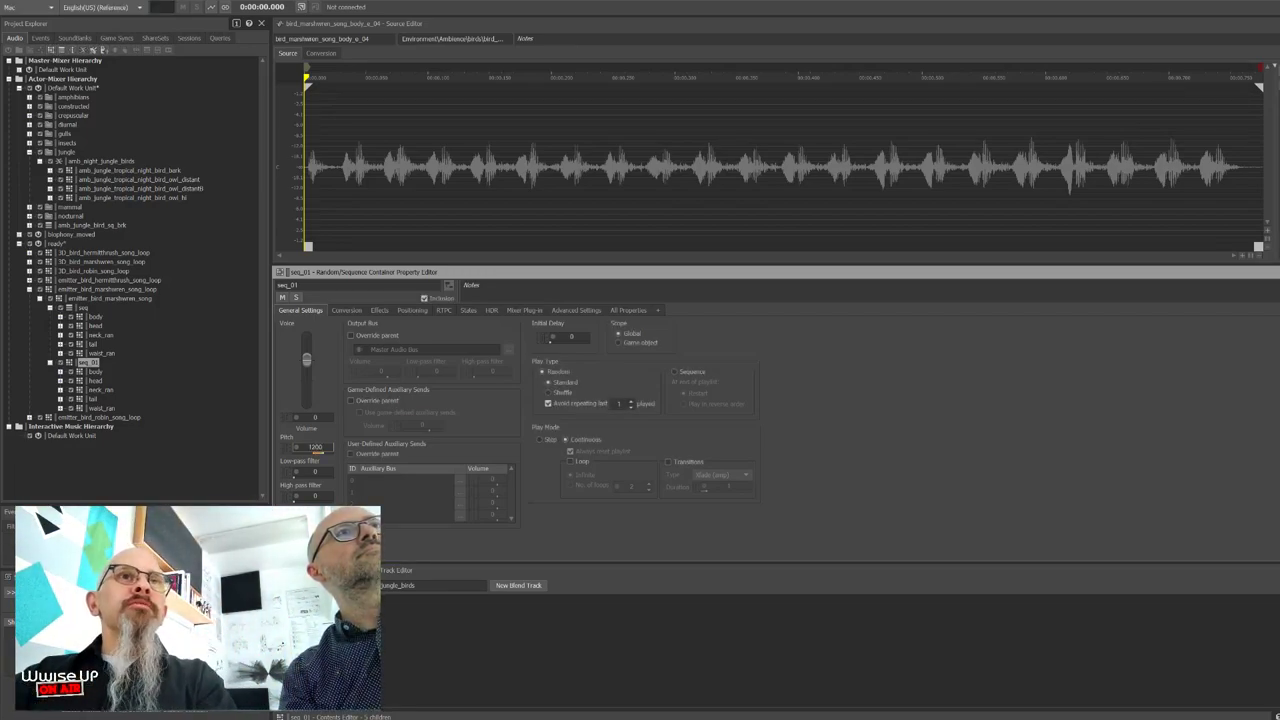
pyautogui.press('space')
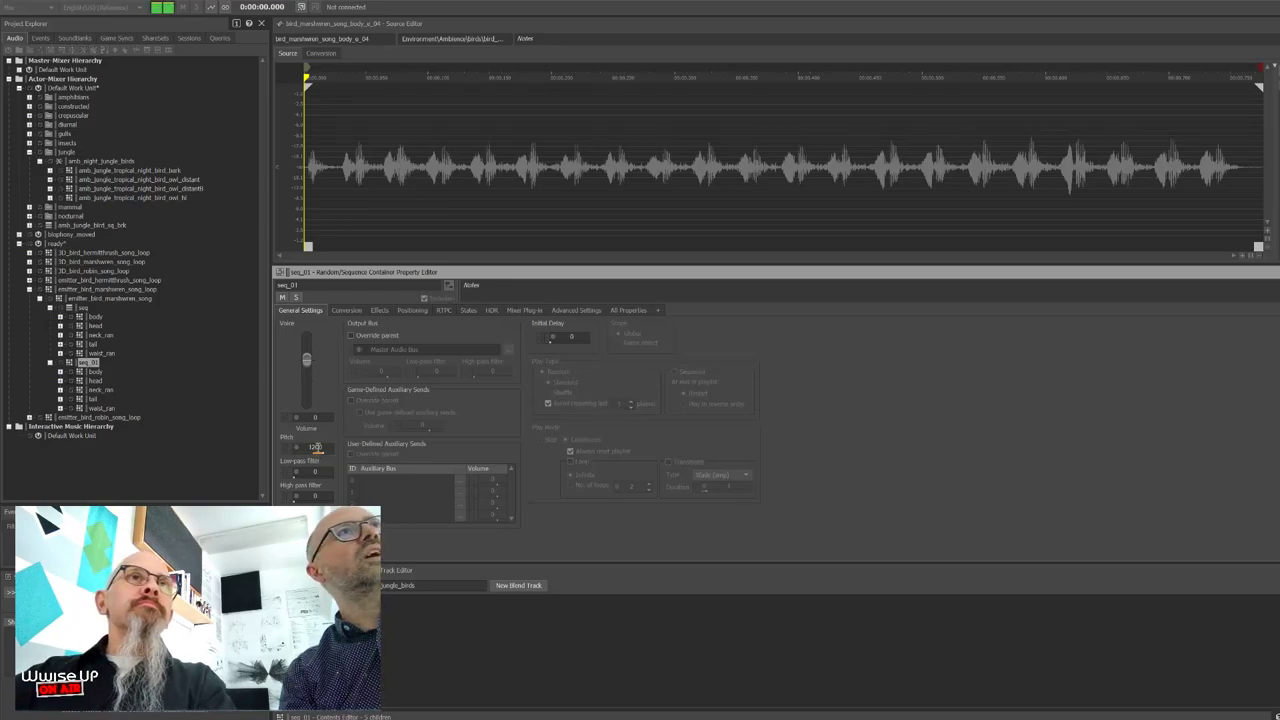
pyautogui.click(316, 447)
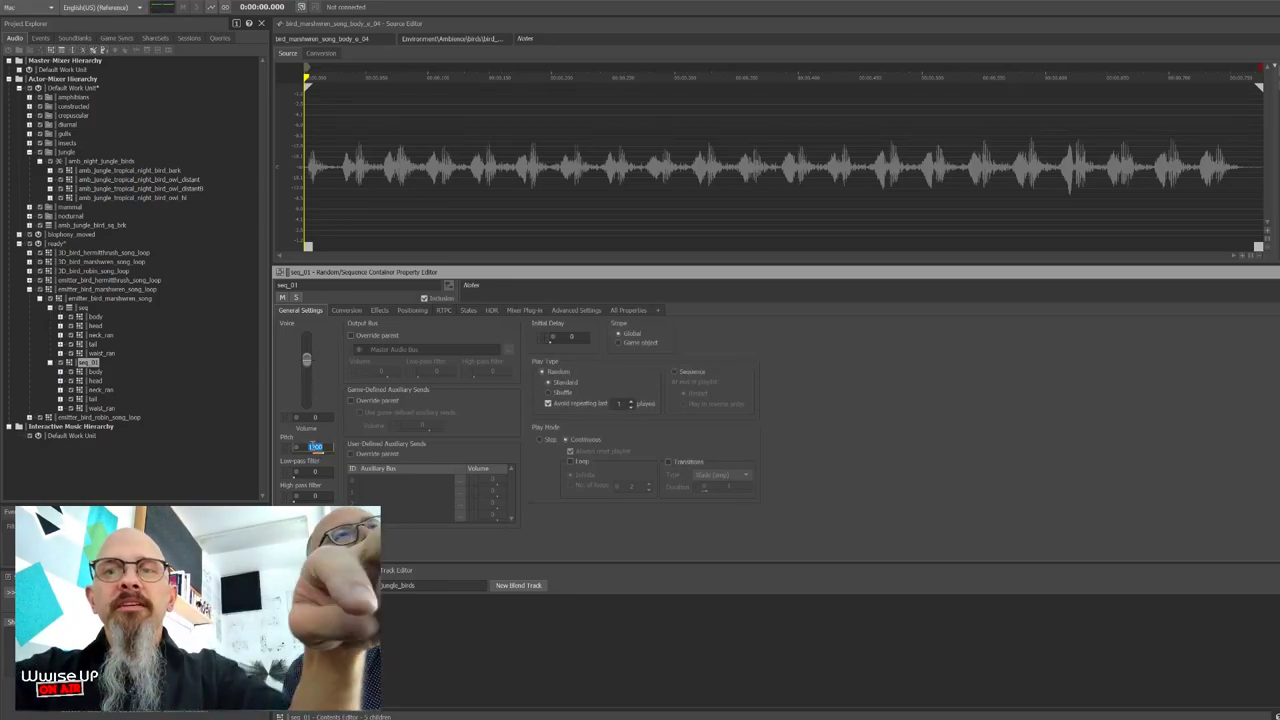
pyautogui.write('-600')
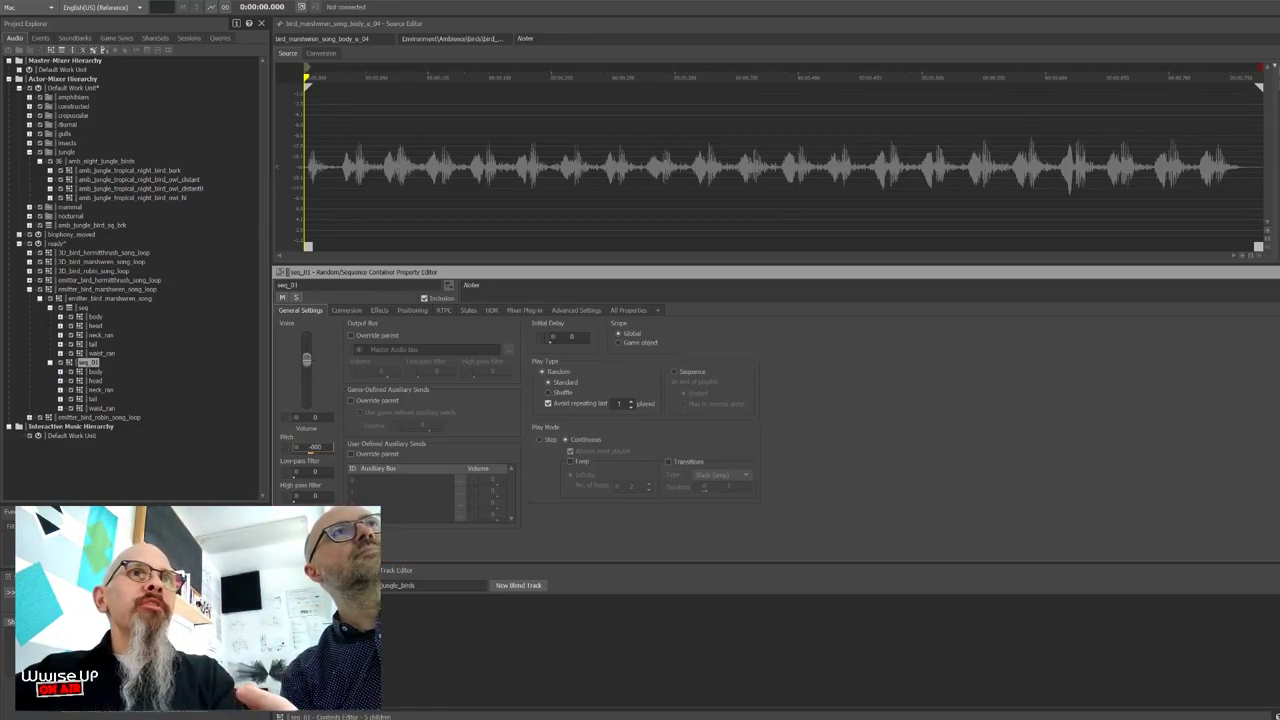
pyautogui.press('space')
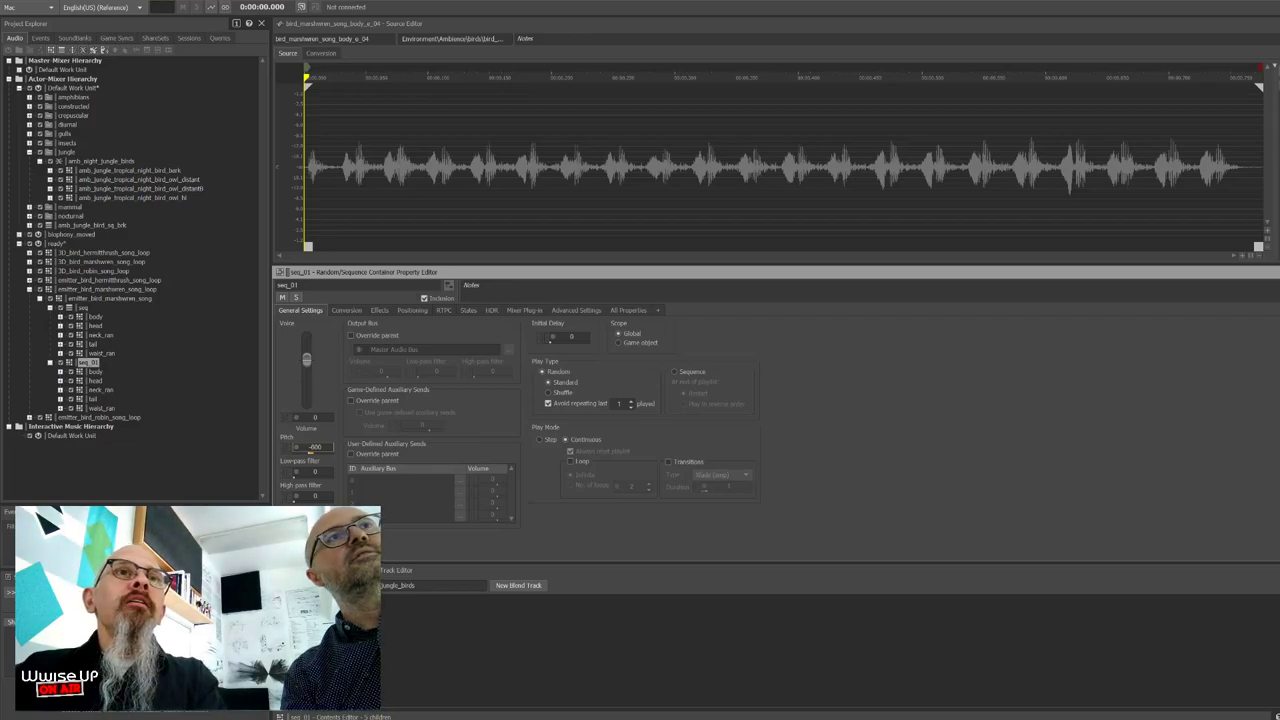
# - Set the voice pitch of seq_01 to -1200 and audition it with its body container excluded
pyautogui.press('space')
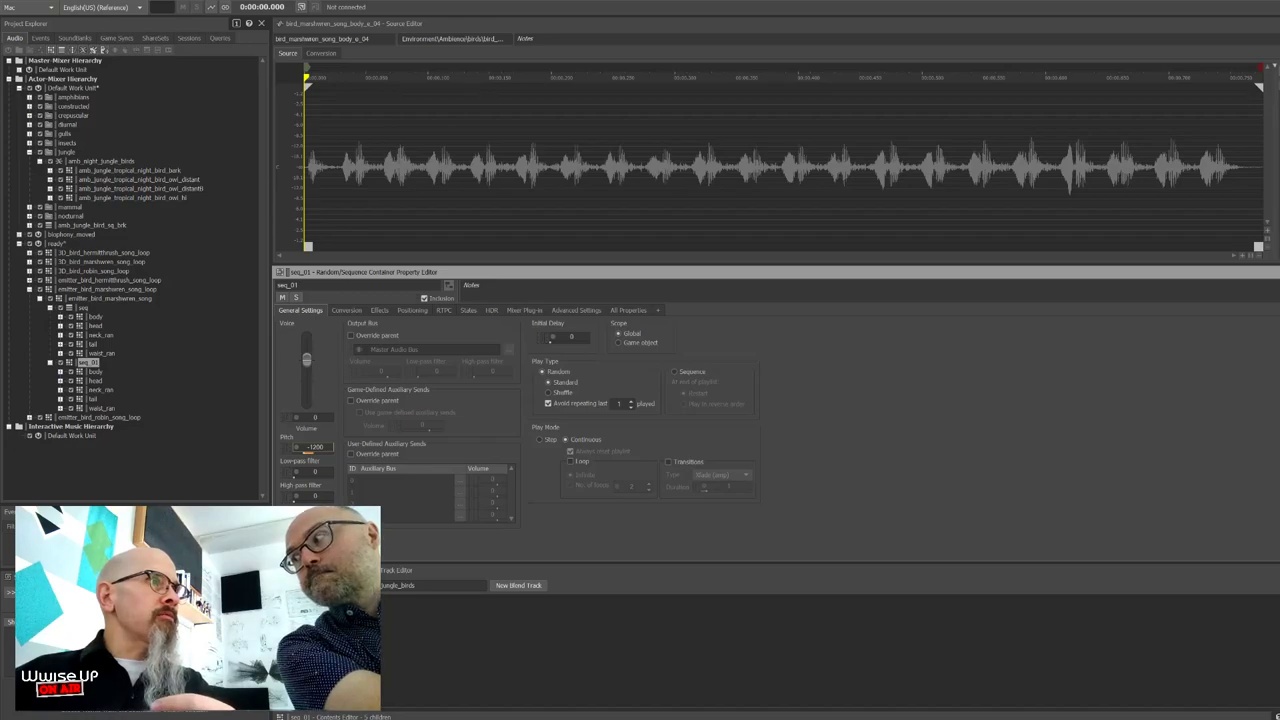
pyautogui.press('space')
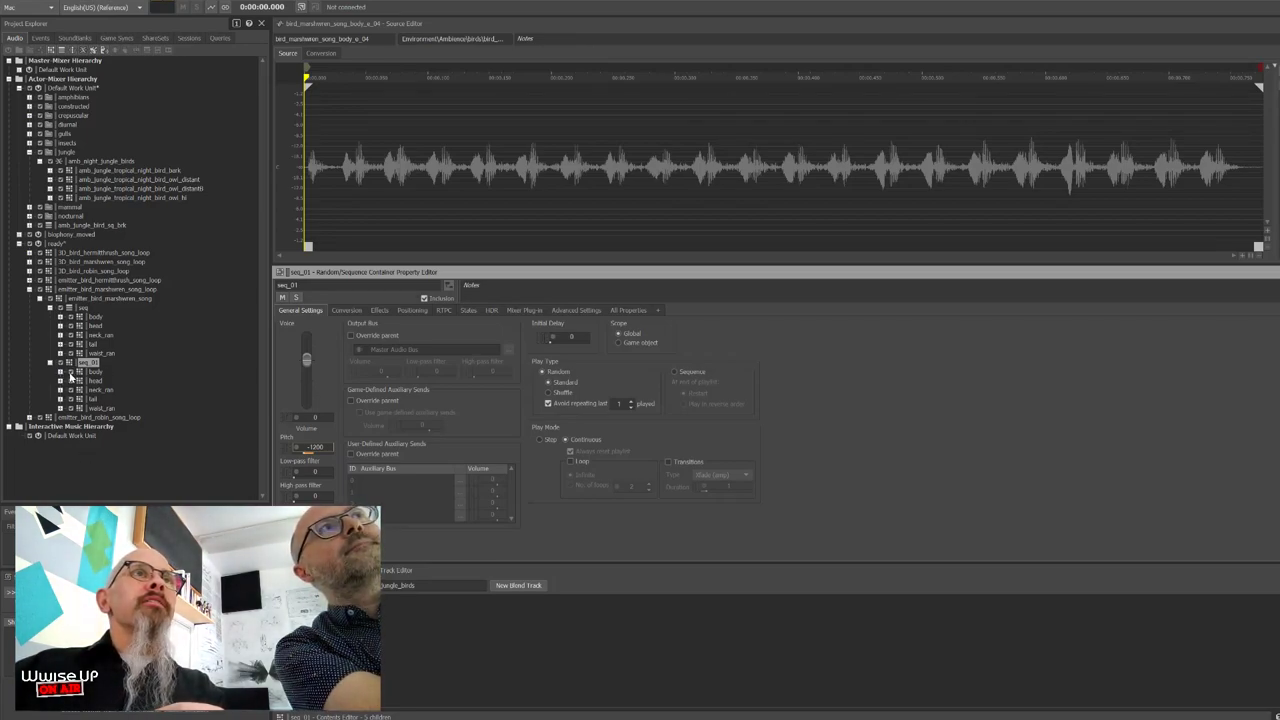
pyautogui.press('space')
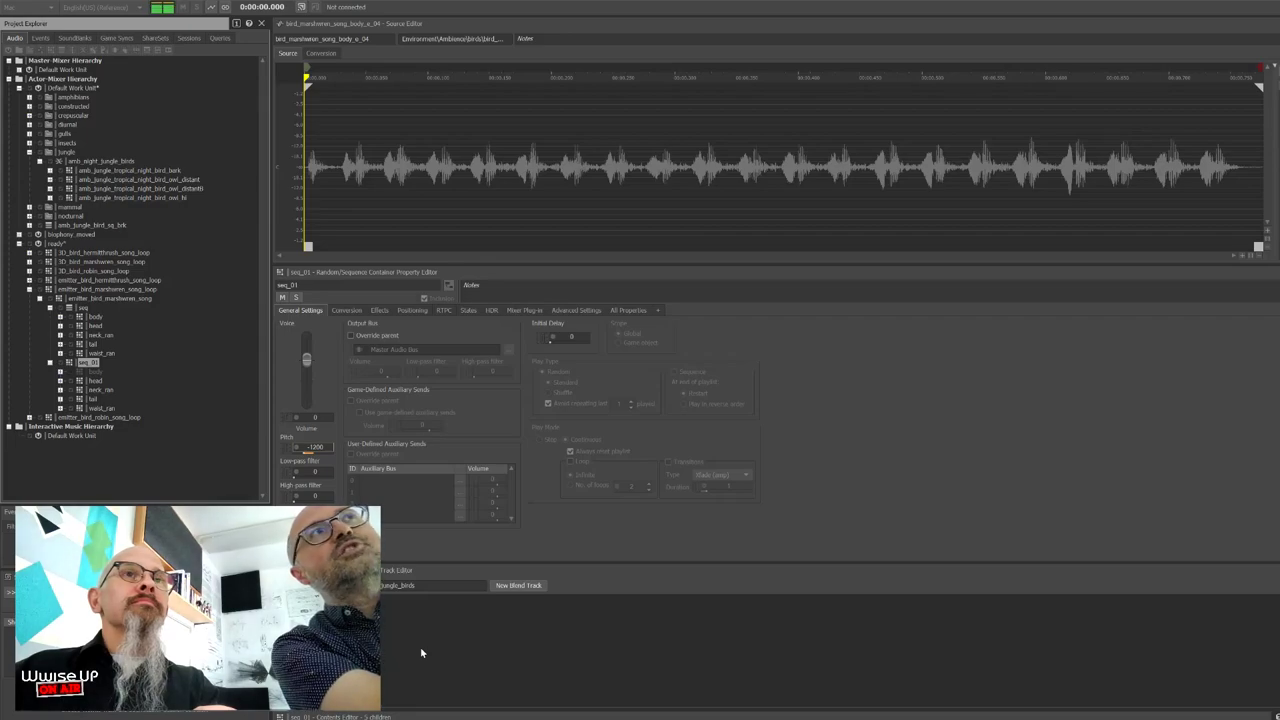
# - Enable randomization of seq_01's voice pitch and resize the editors so its pitch setting and contents list both show
pyautogui.click(298, 448)
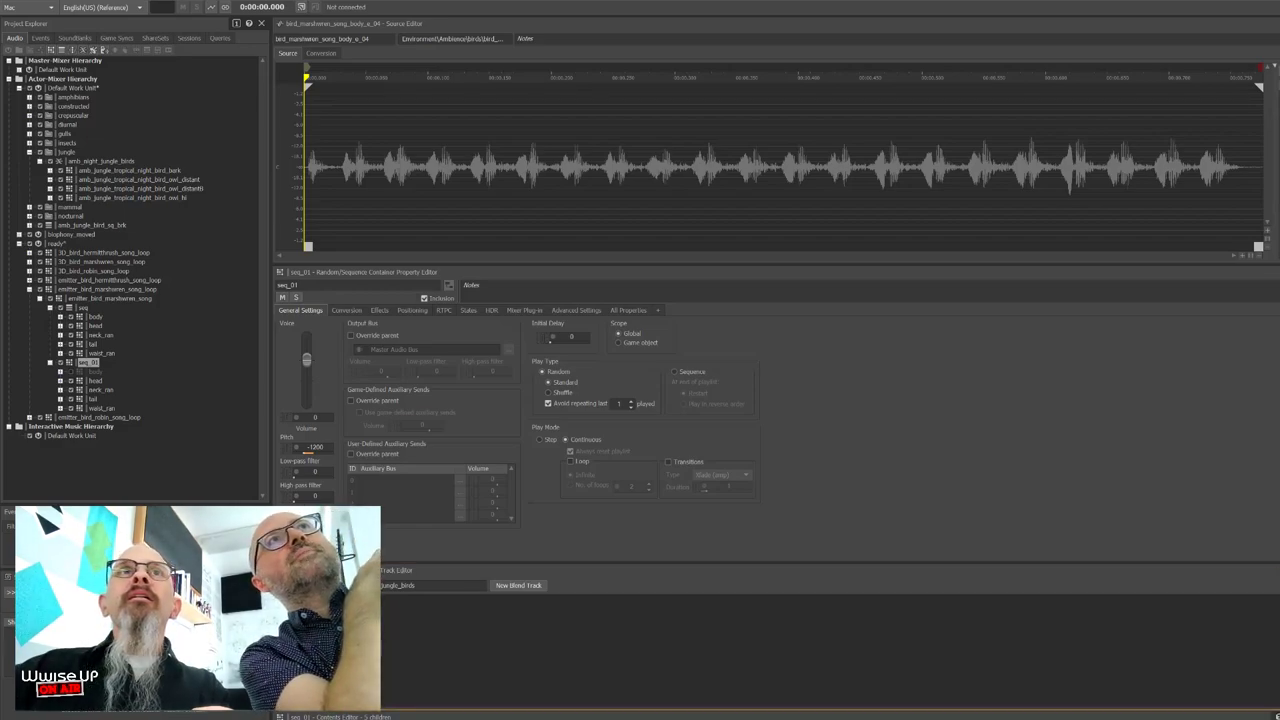
pyautogui.moveTo(665, 565); pyautogui.dragTo(682, 393)
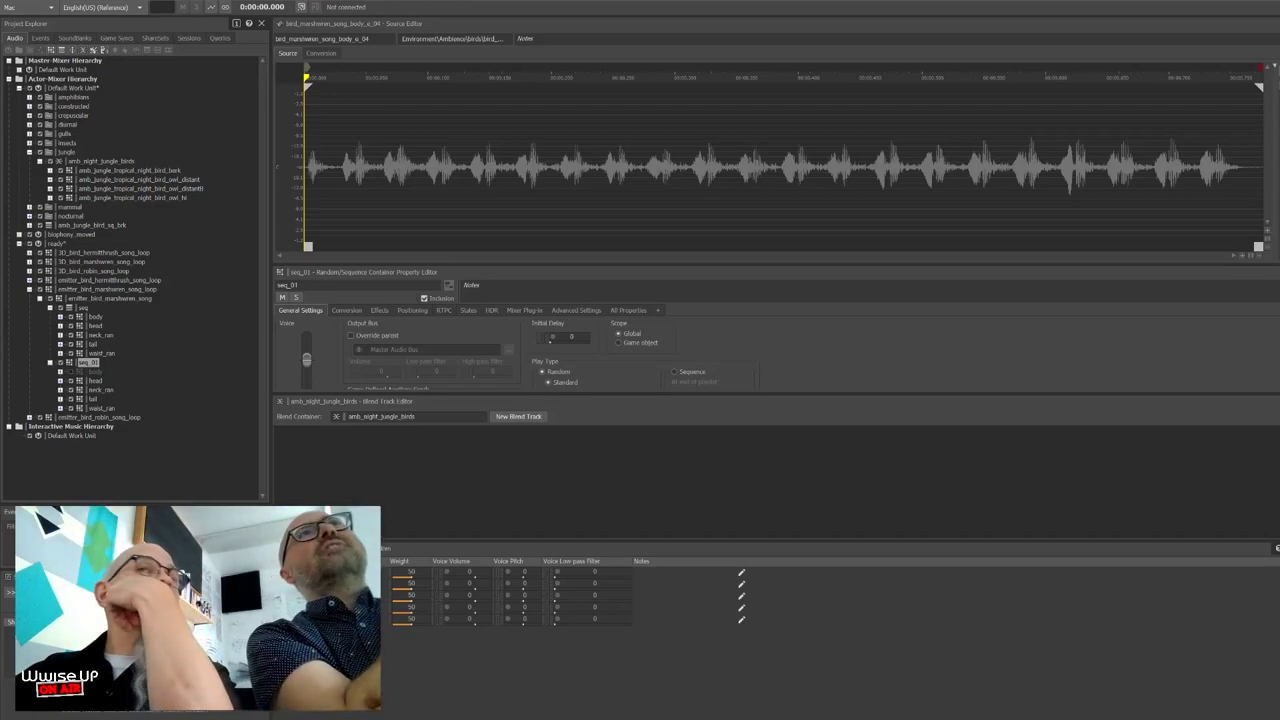
pyautogui.click(272, 714)
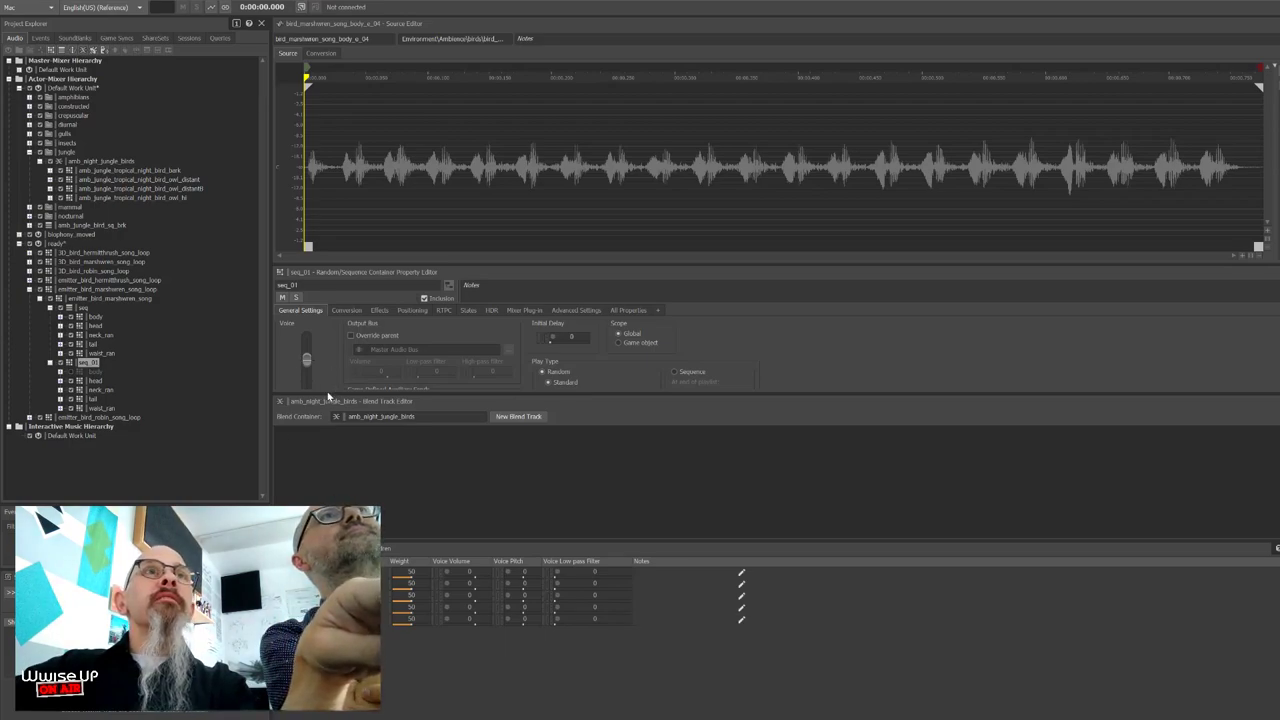
pyautogui.moveTo(327, 396); pyautogui.dragTo(327, 465)
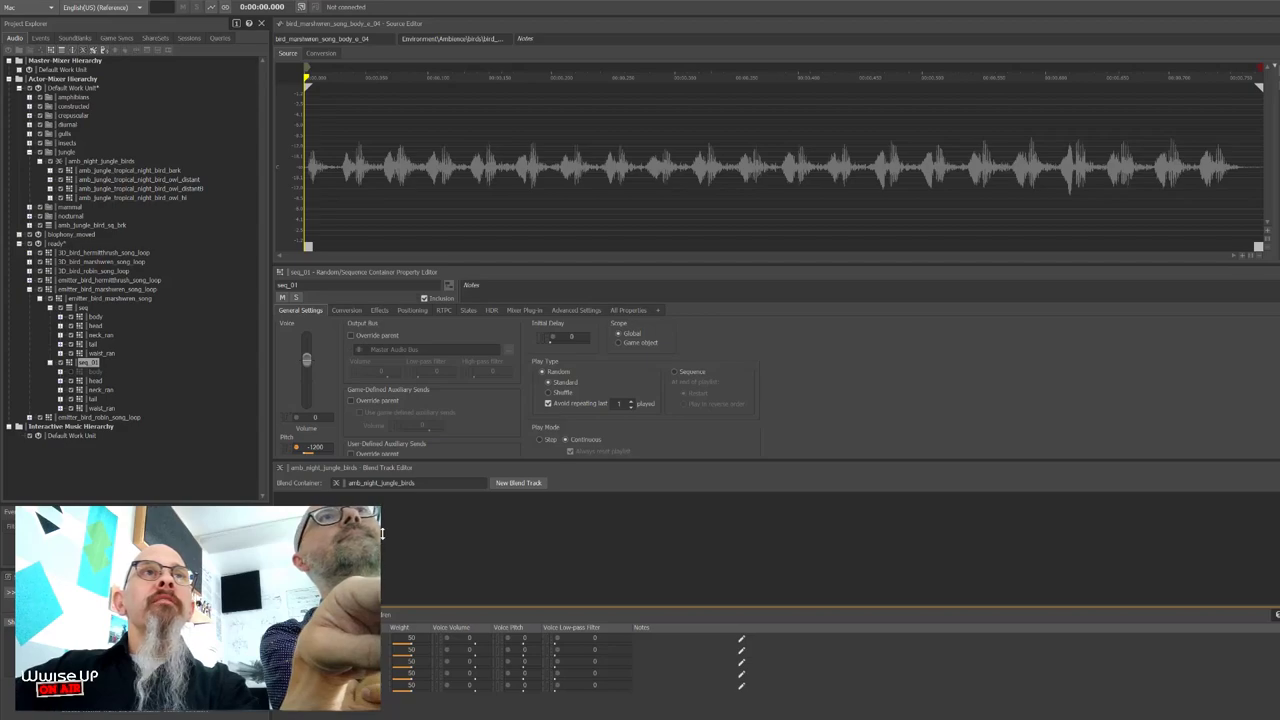
pyautogui.moveTo(381, 607); pyautogui.dragTo(381, 611)
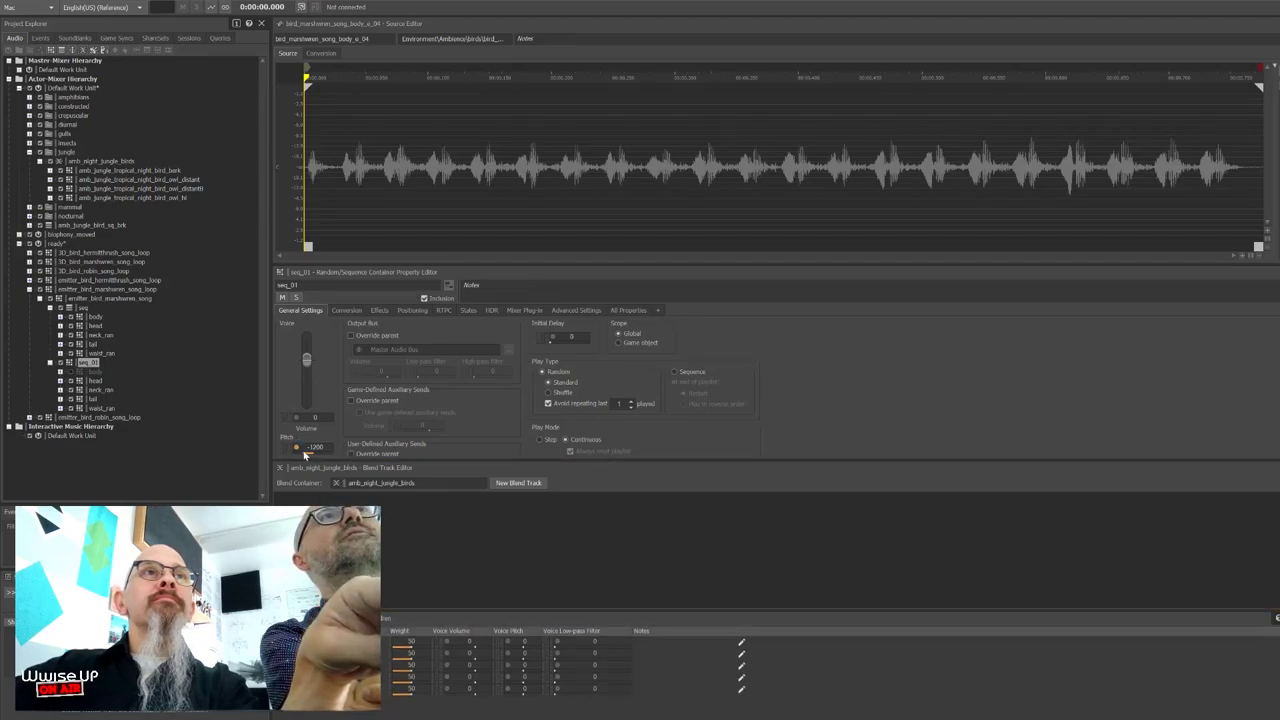
# - Set the voice pitch of seq_01 to 0 and audition the container several times
pyautogui.click(306, 450)
pyautogui.write('0')
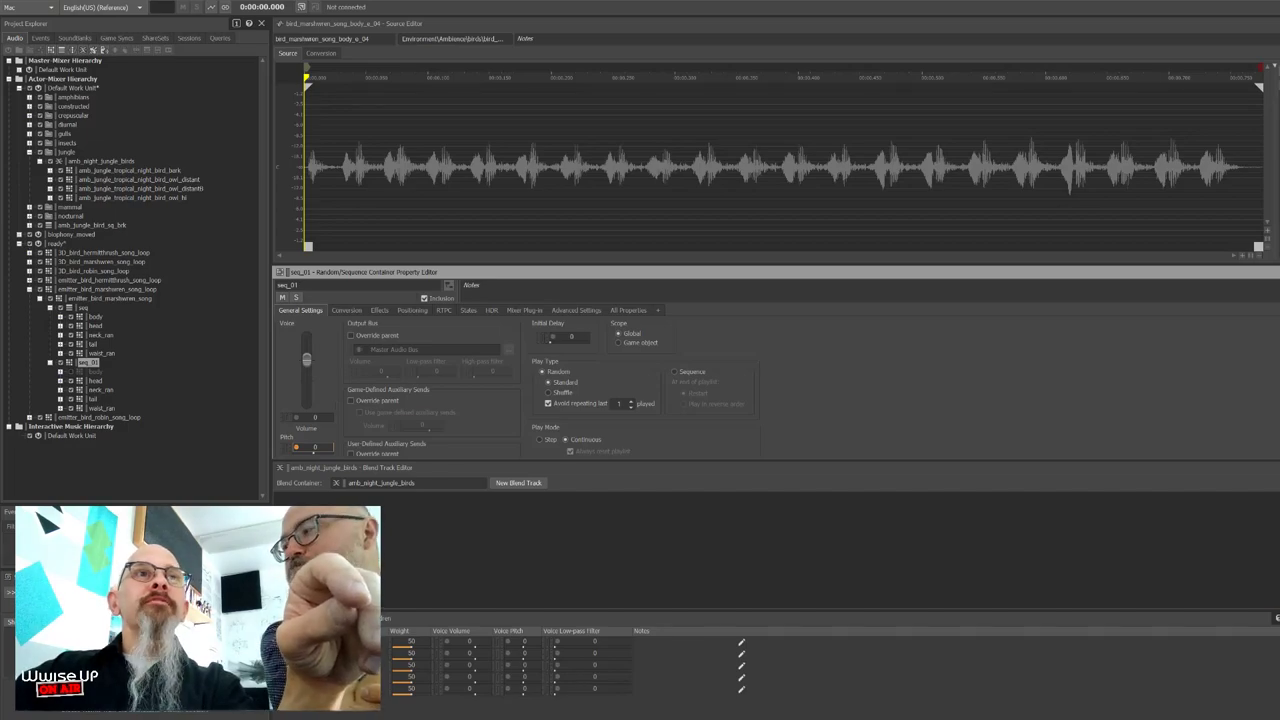
pyautogui.press('space')
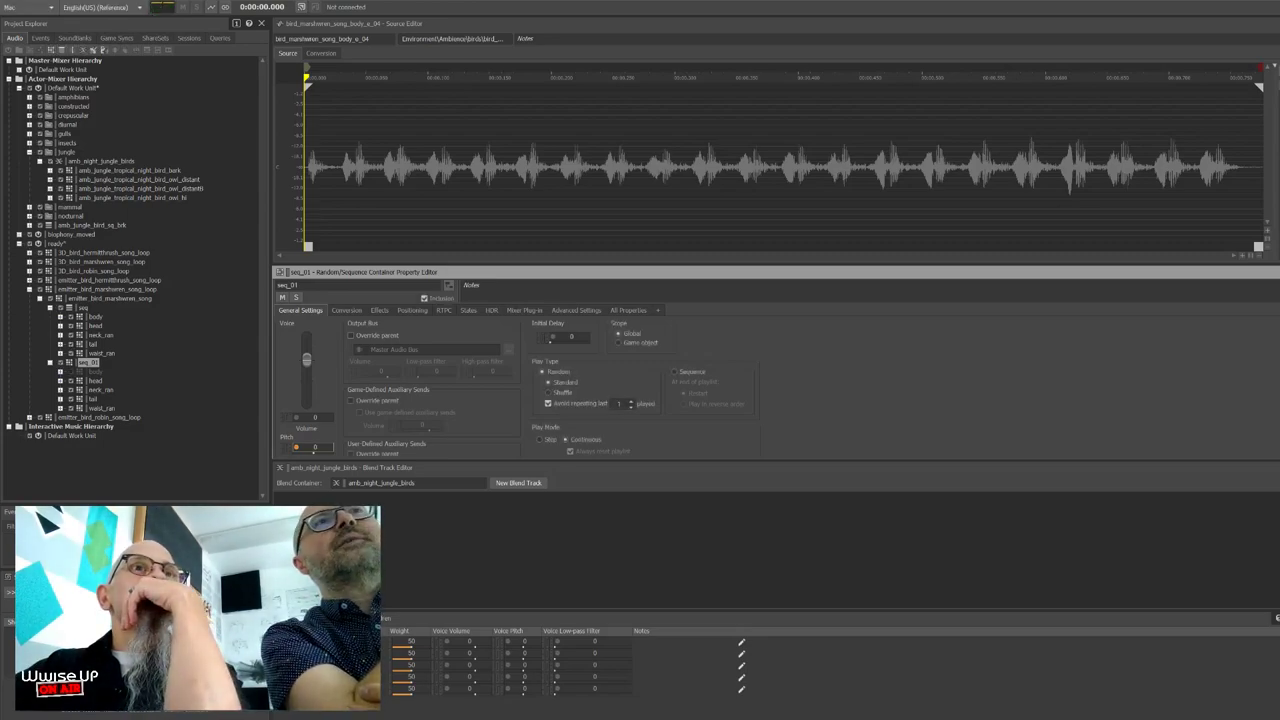
pyautogui.press('space')
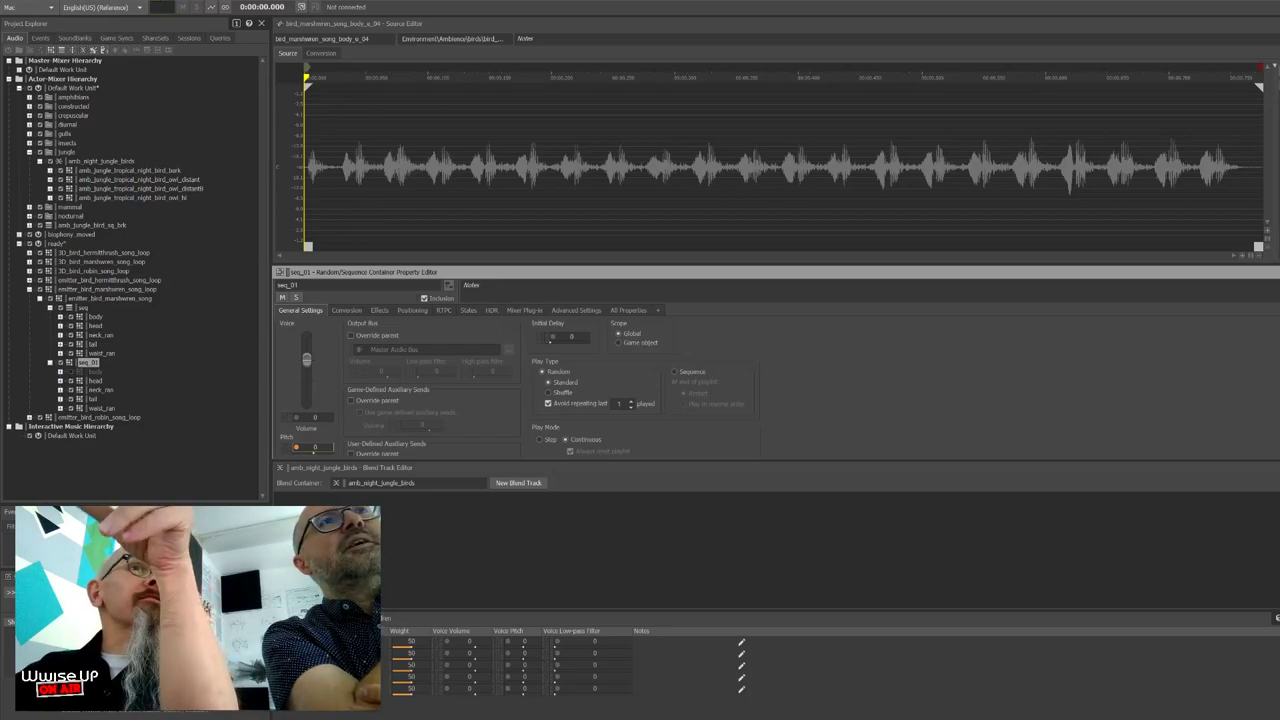
pyautogui.press('space')
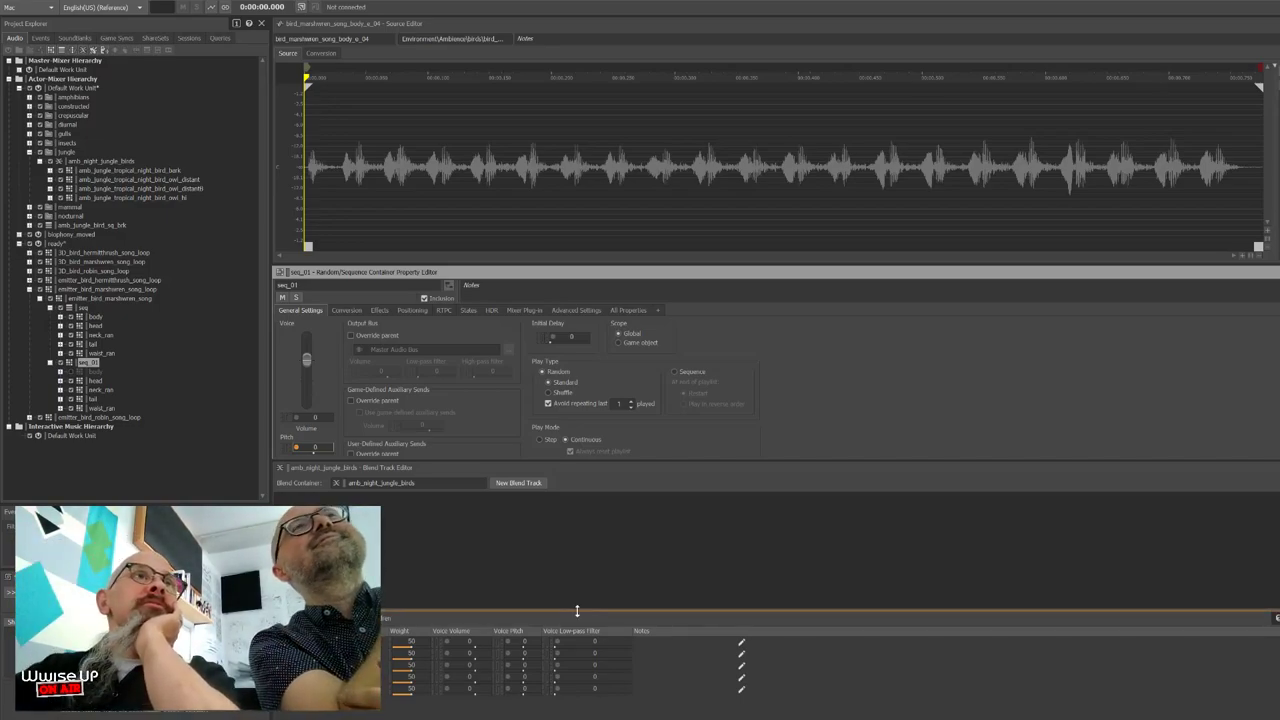
# - Include the body container in seq_01 again, and expand and select emitter_bird_robin_song_loop
pyautogui.click(71, 372)
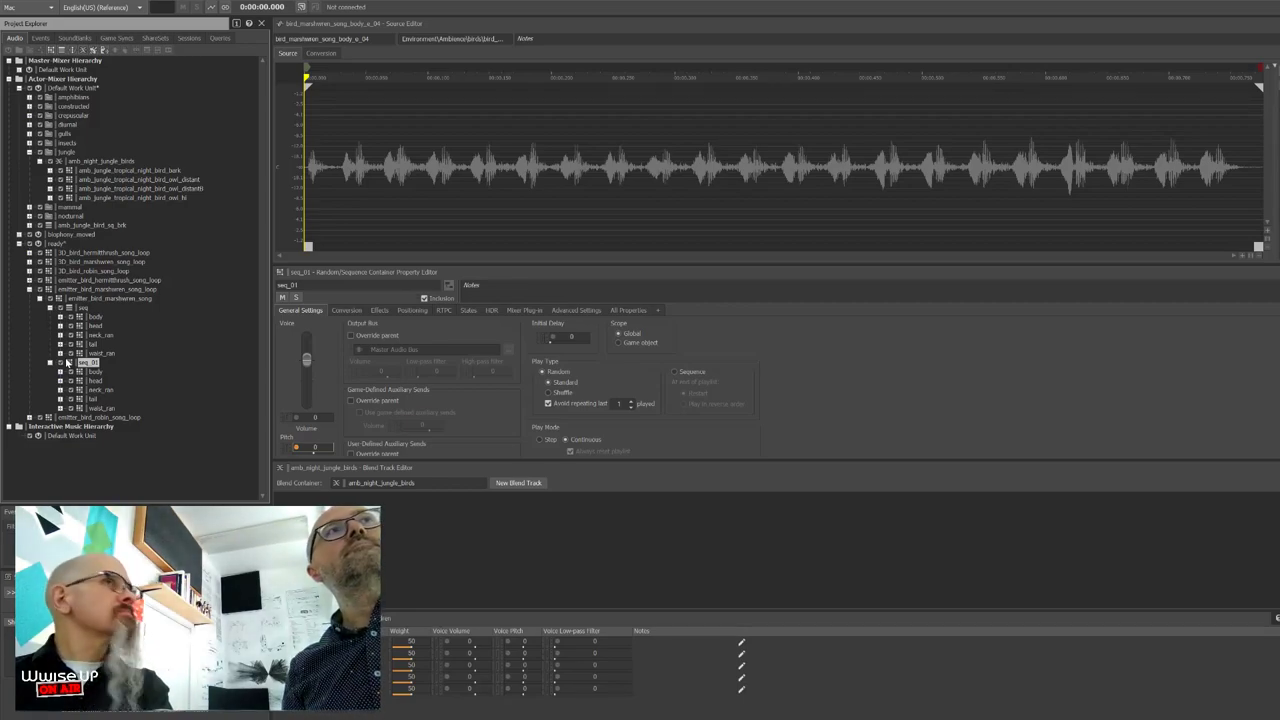
pyautogui.click(30, 418)
pyautogui.click(92, 418)
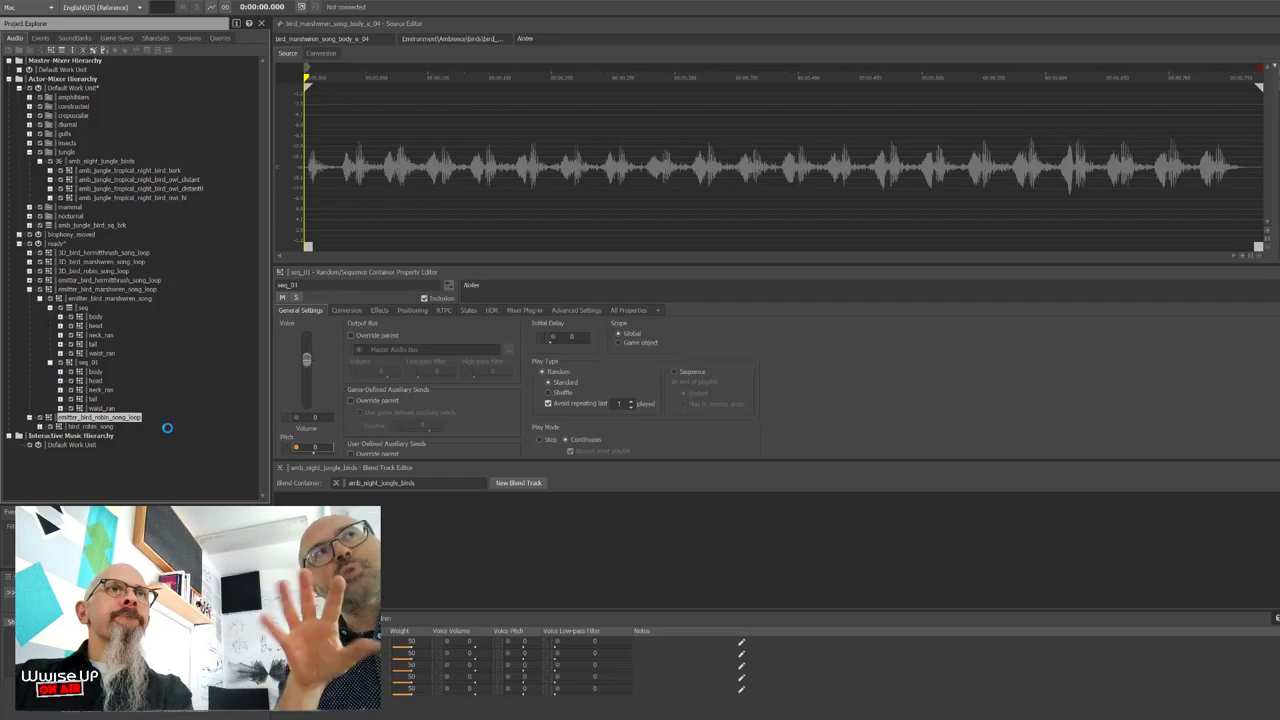